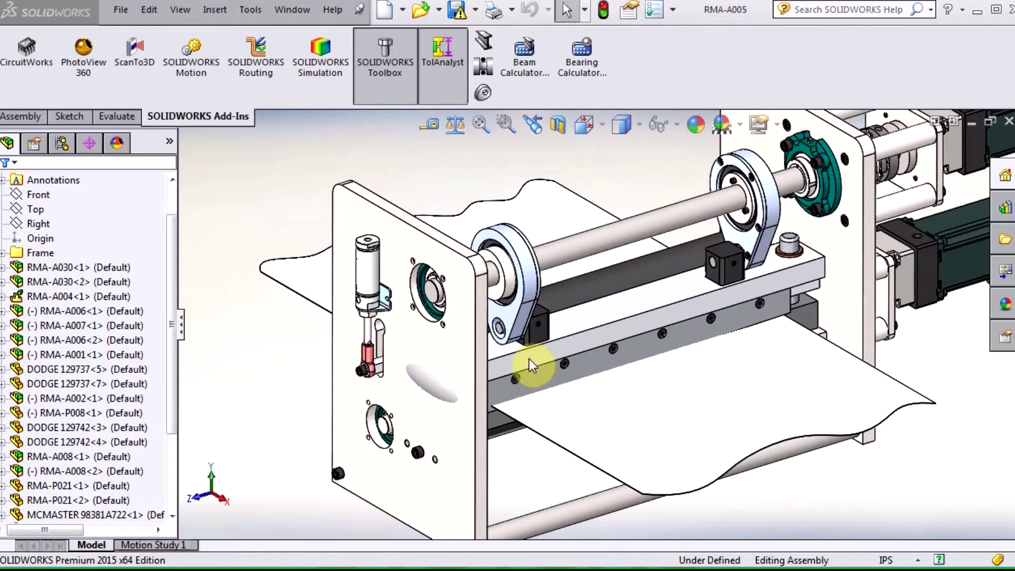
Step: Open the RMA-A004 knife subassembly from the RMA-A005 assembly in its own window
left_click(532, 398)
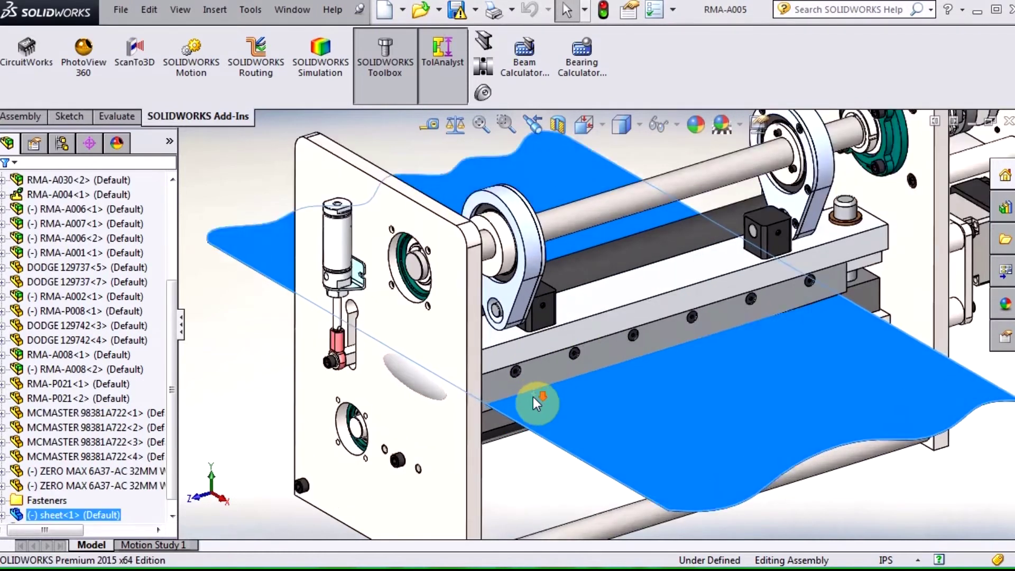
scroll(534, 397, "down", 2)
left_click_drag(534, 367, 560, 338)
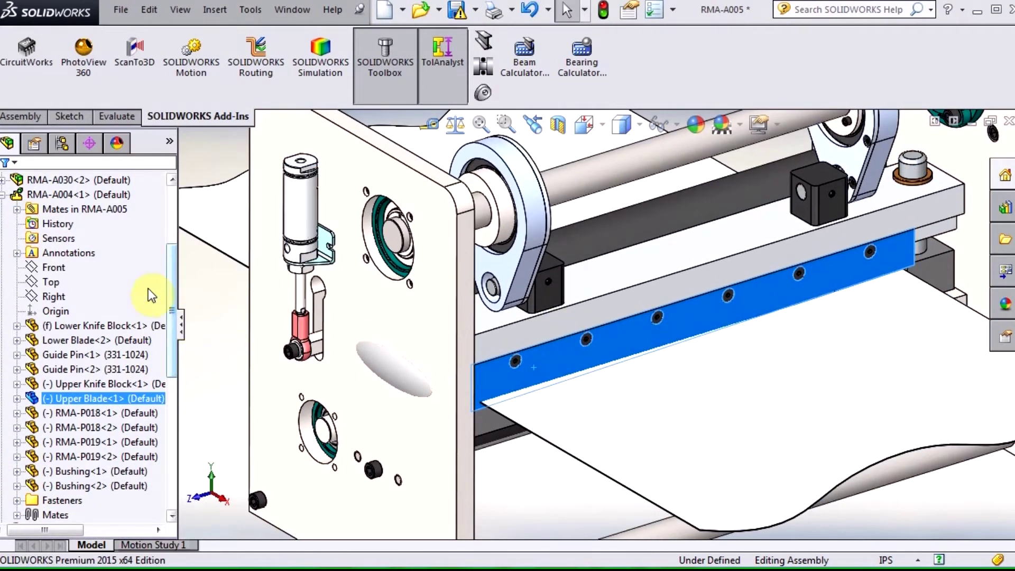
left_click(86, 194)
right_click(86, 194)
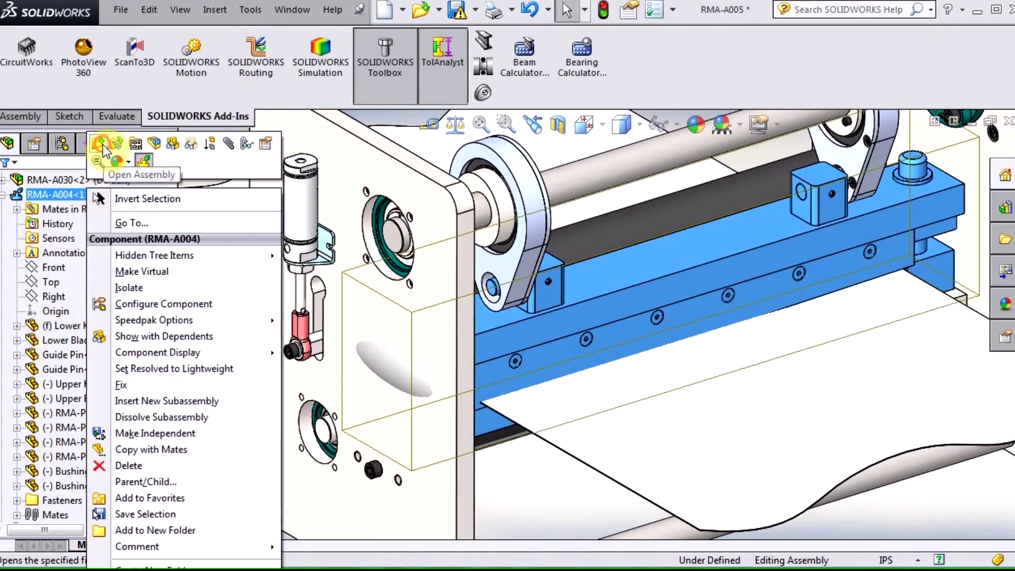
left_click(100, 153)
Step: Inspect the upper knife block in the RMA-A004 assembly and open the Upper Knife Block part separately
scroll(596, 358, "down", 5)
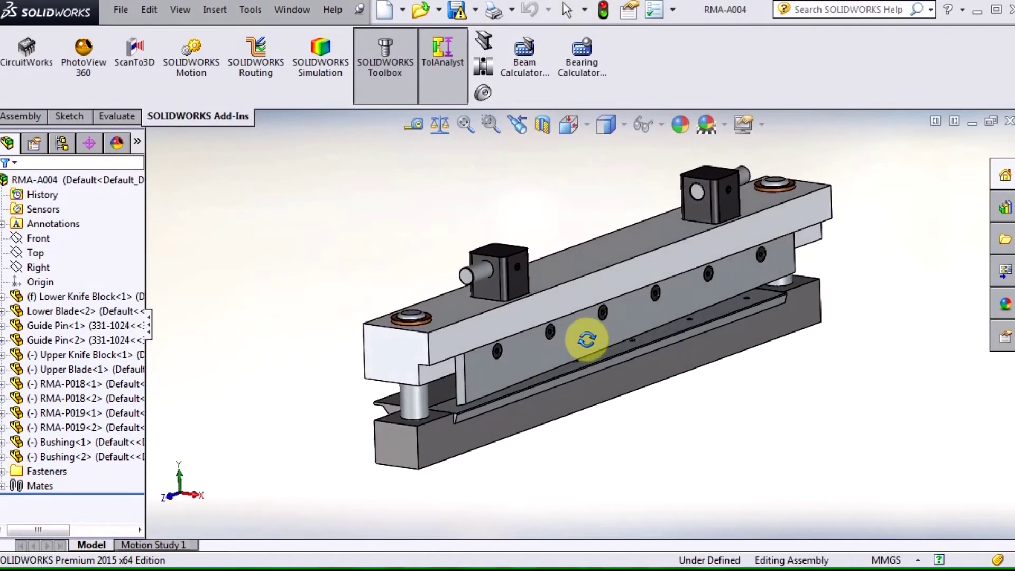
mouse_move(500, 343)
left_mouse_down()
mouse_move(494, 321)
mouse_move(506, 349)
mouse_move(507, 318)
mouse_move(514, 334)
left_mouse_up()
left_click(513, 335)
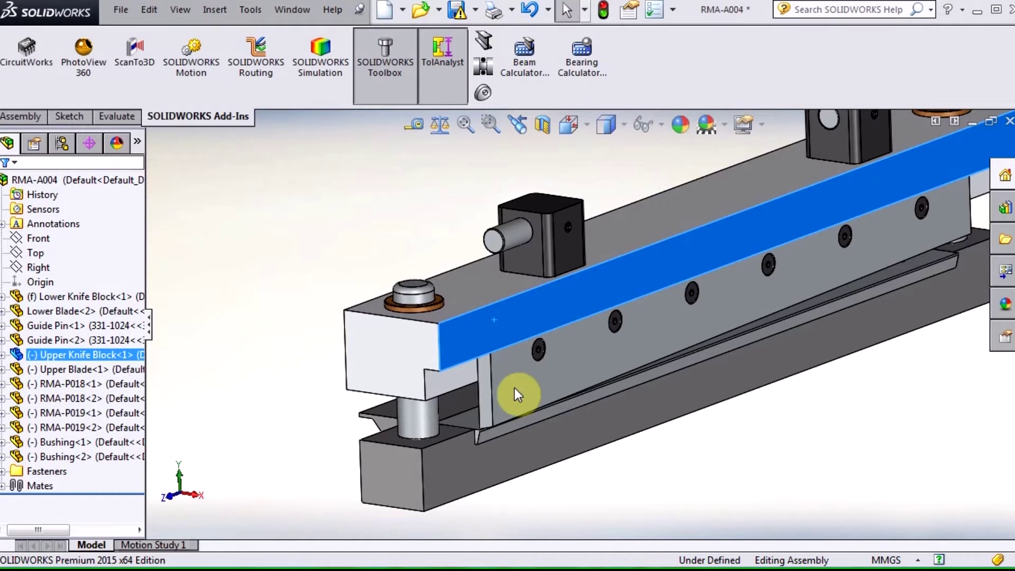
middle_click_drag(507, 425, 535, 427)
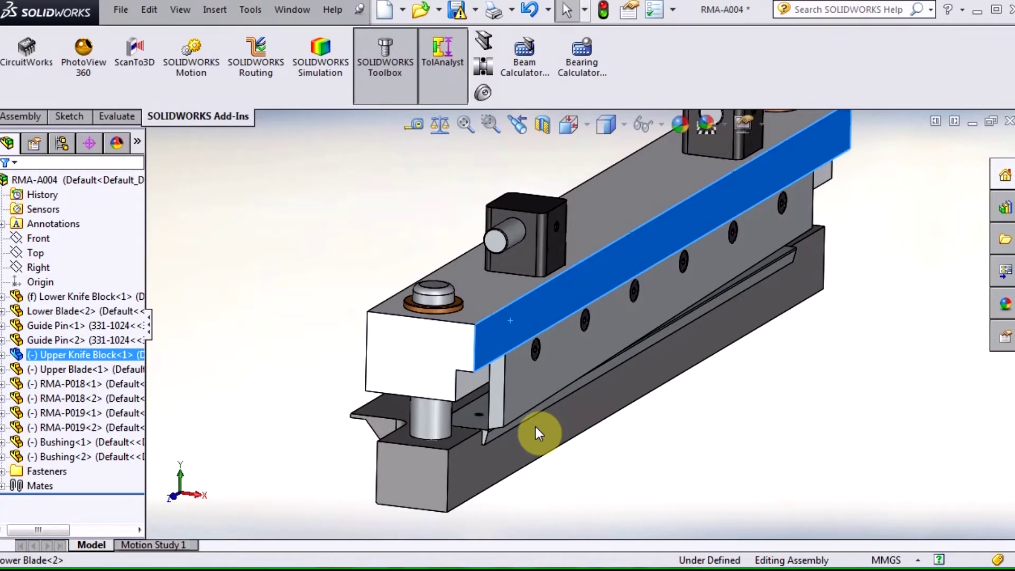
left_click(625, 191)
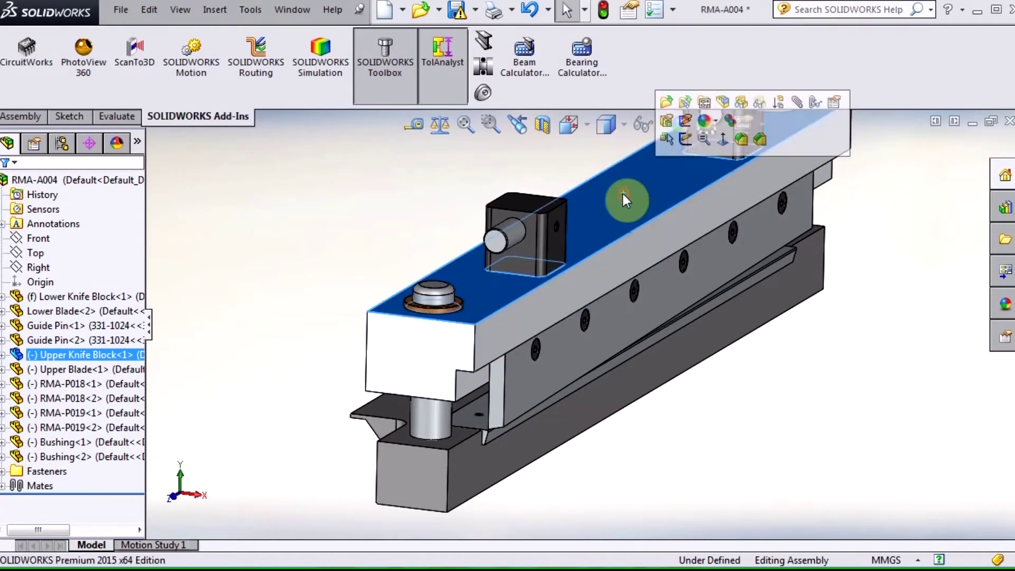
right_click(627, 194)
left_click(634, 72)
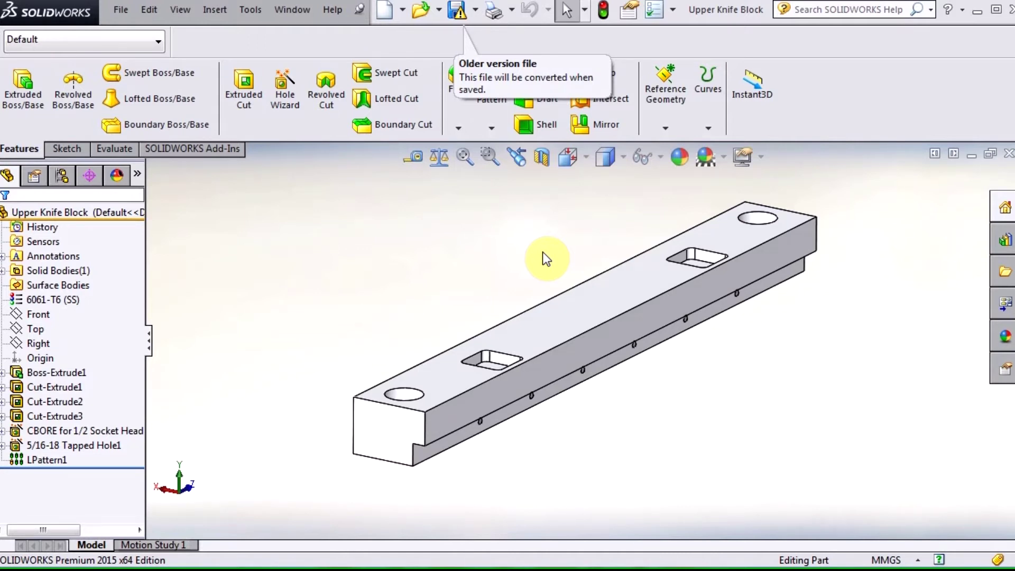
Step: Switch to the Part1 block with two holes and start a DimXpert Auto Dimension Scheme for it
key("ctrl+Tab")
key("ctrl+Tab")
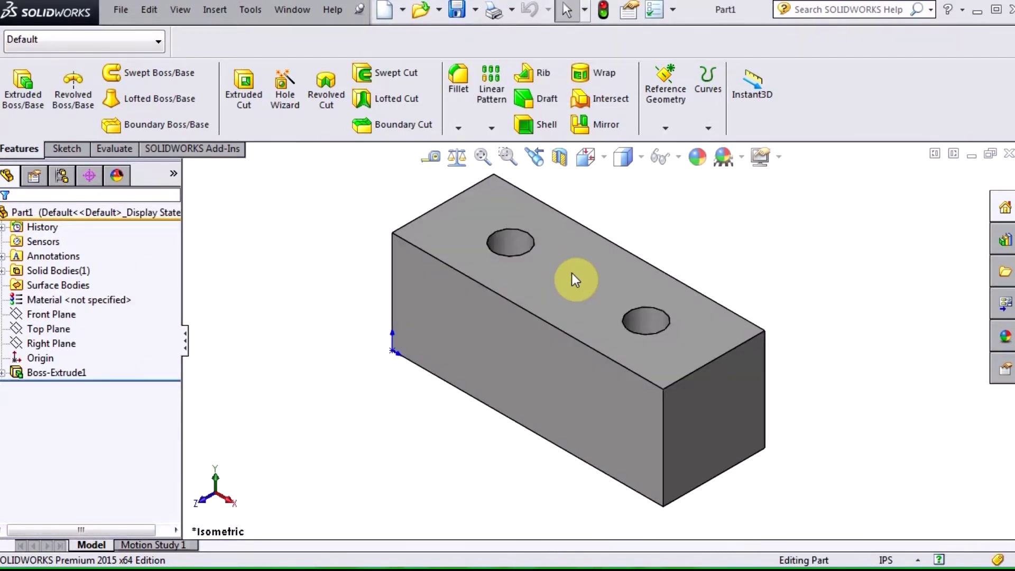
left_click(89, 176)
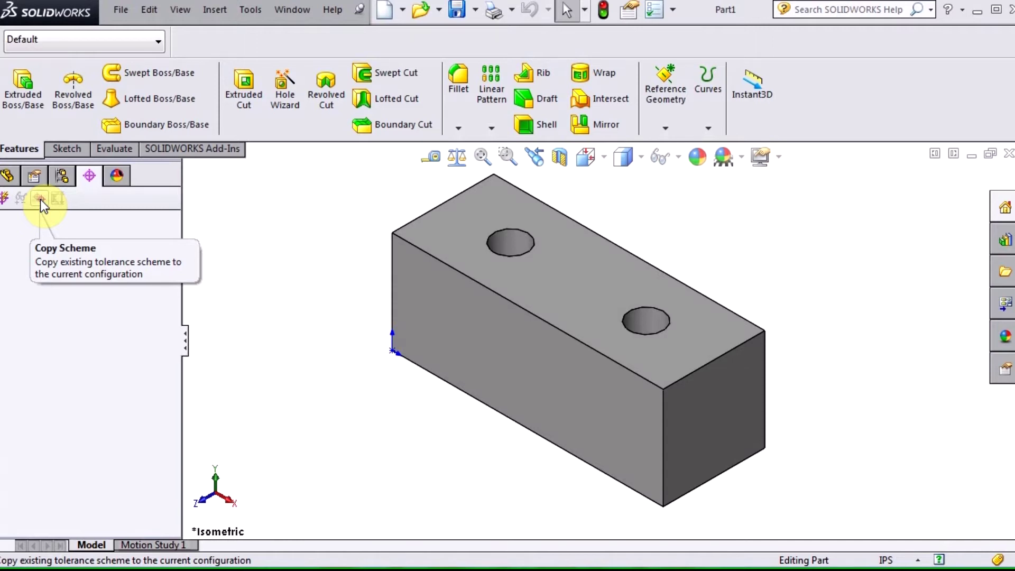
left_click(4, 200)
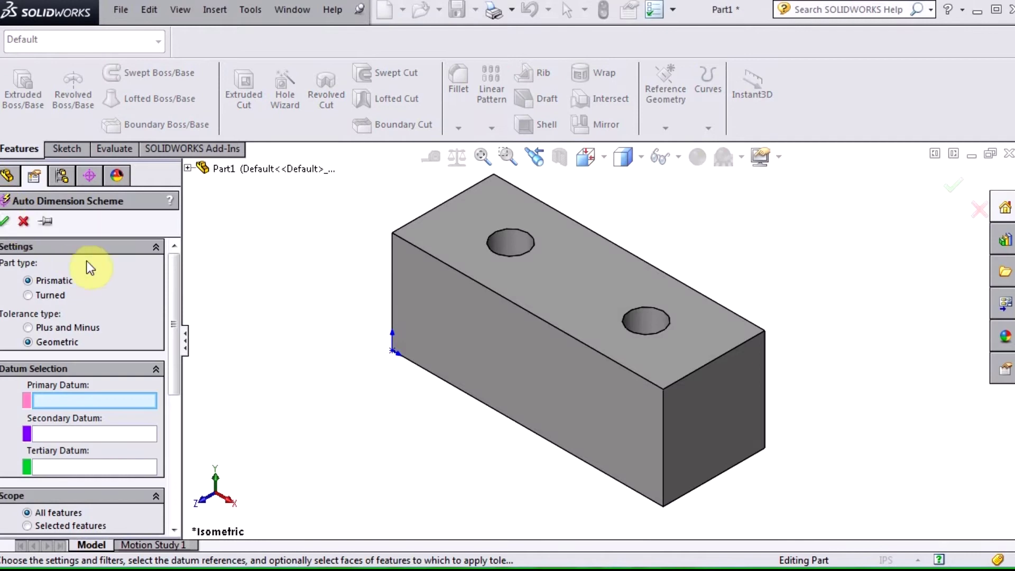
left_click_drag(182, 274, 214, 271)
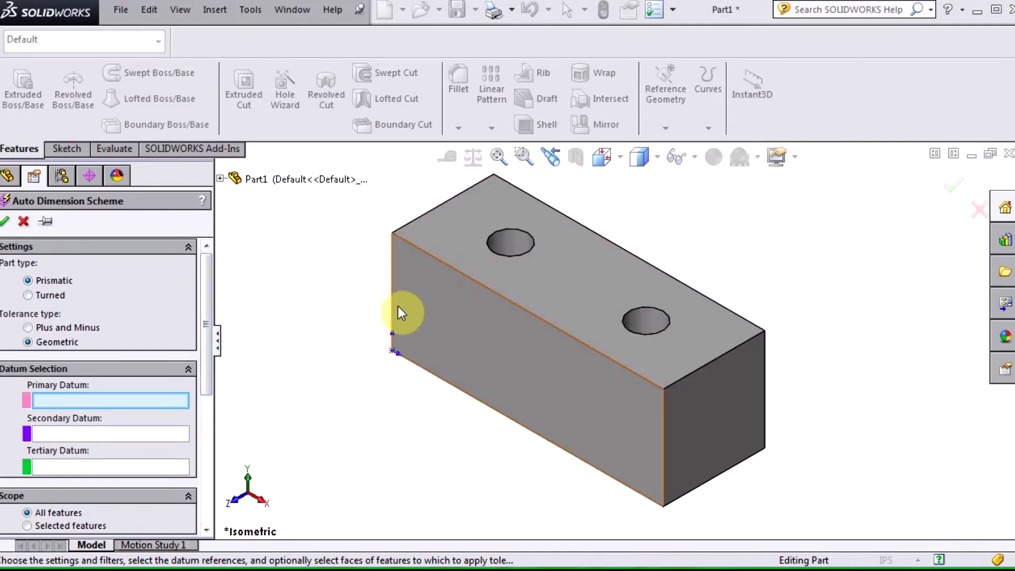
left_click_drag(210, 301, 213, 324)
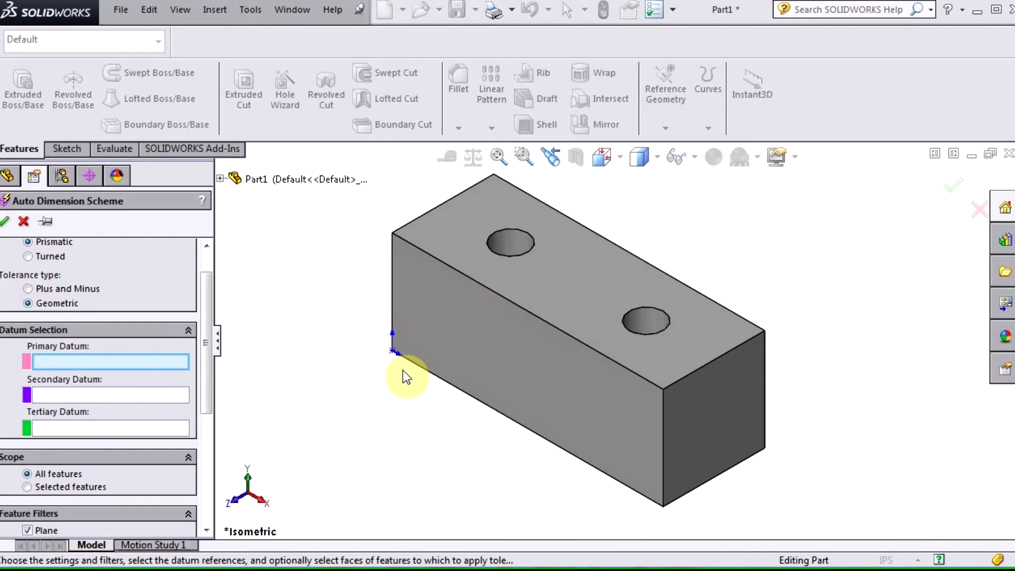
Step: Assign the long front face as primary datum, the end face as secondary and the top face as tertiary, and generate the scheme for all features
left_click(513, 374)
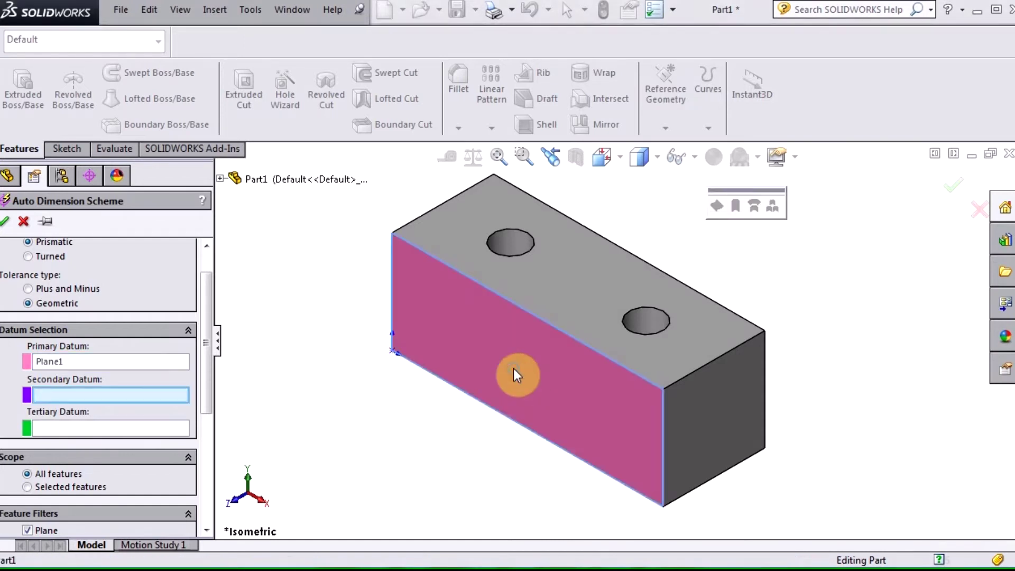
left_click(724, 409)
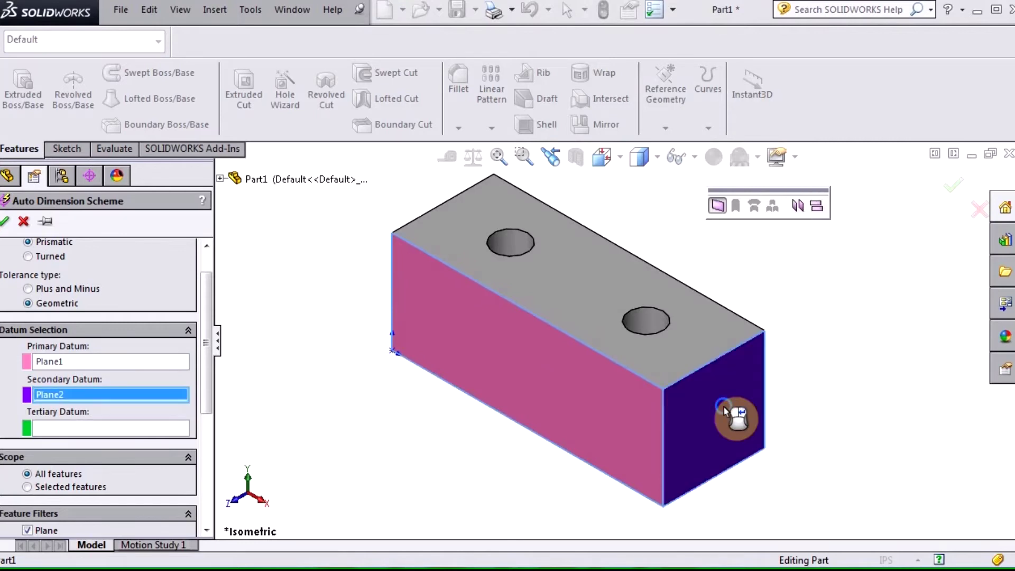
left_click(579, 322)
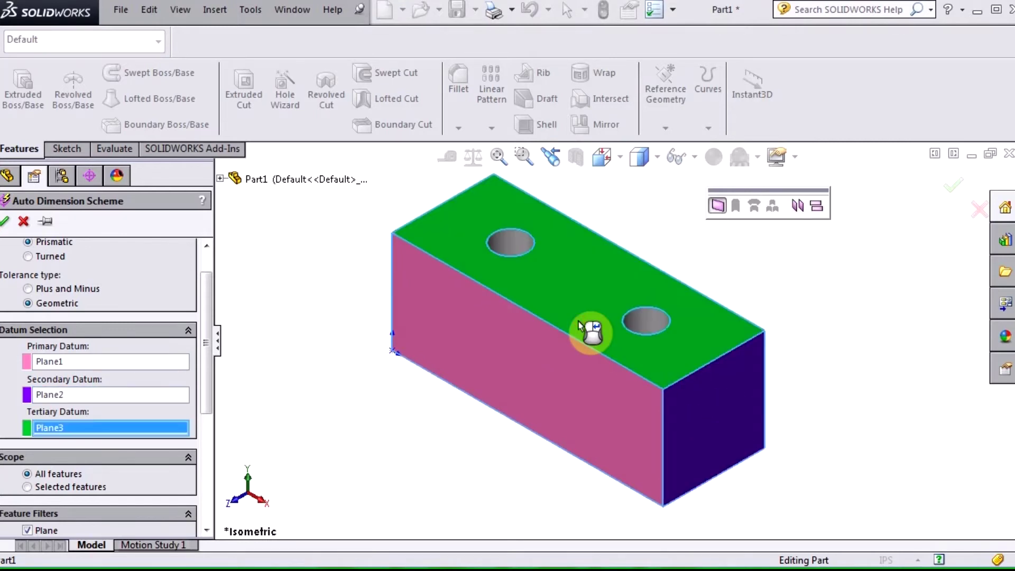
left_click_drag(209, 339, 225, 389)
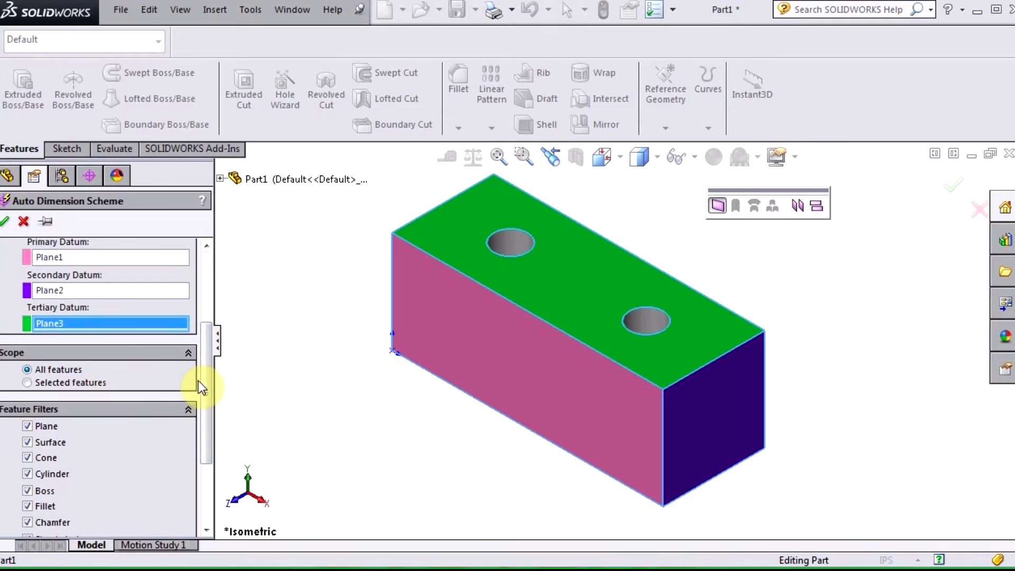
left_click_drag(211, 391, 217, 434)
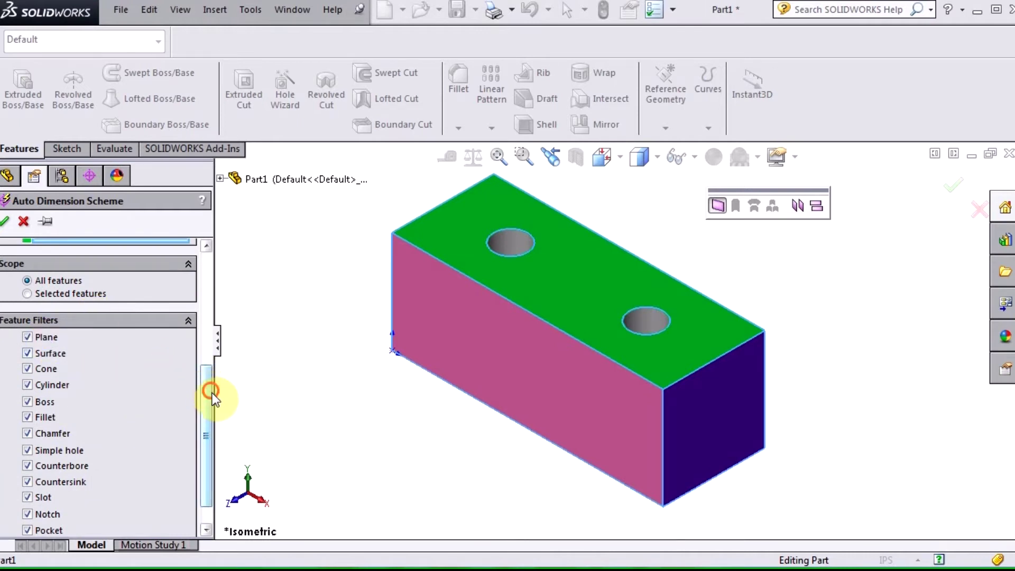
left_click_drag(212, 393, 216, 404)
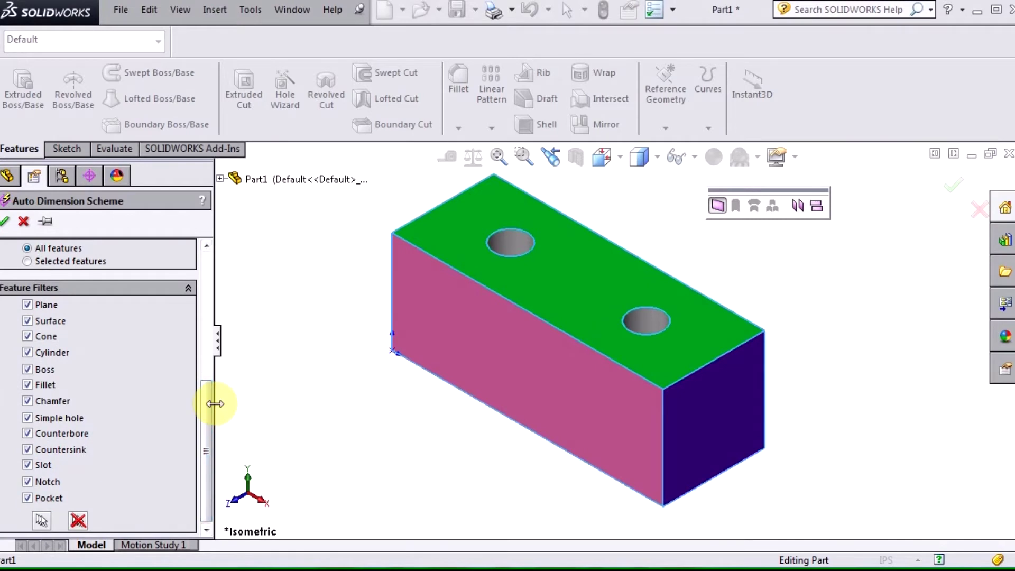
left_click(6, 223)
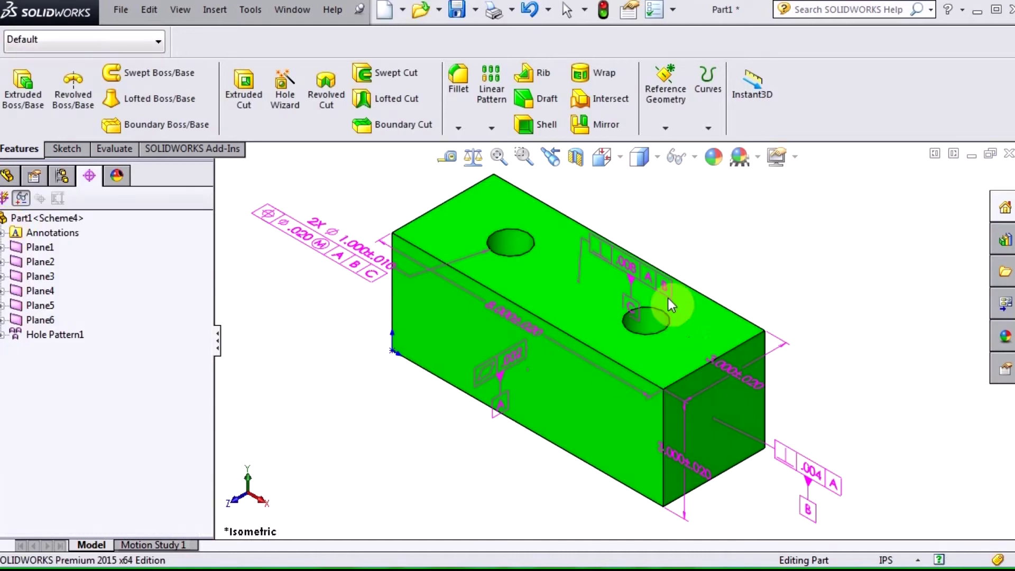
Step: Move the block's 8.000 length dimension slightly farther out from its edge and deselect it
mouse_move(824, 444)
middle_mouse_down()
mouse_move(841, 357)
mouse_move(868, 436)
mouse_move(819, 442)
middle_mouse_up()
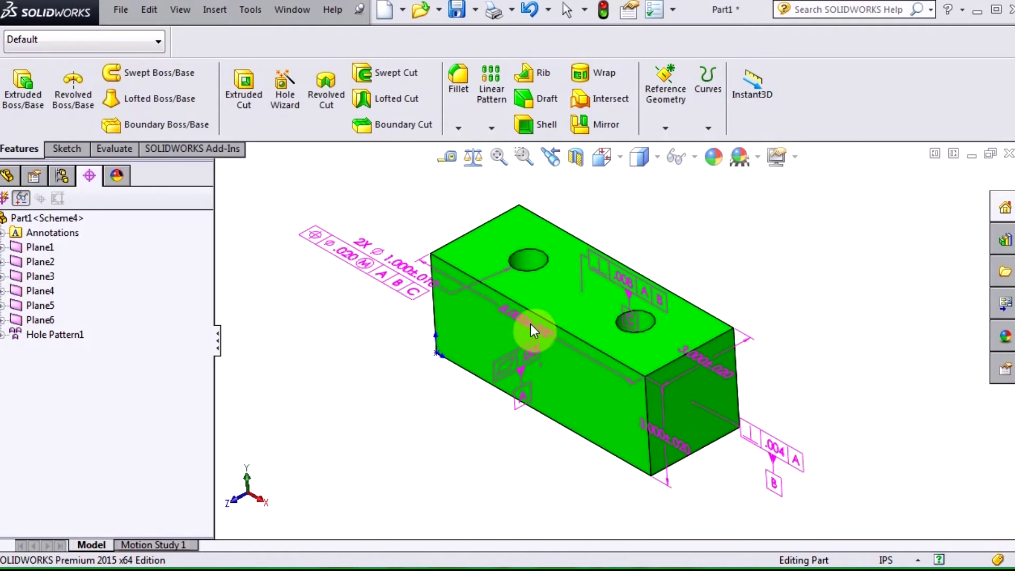
mouse_move(536, 332)
left_mouse_down()
mouse_move(501, 351)
mouse_move(517, 338)
left_mouse_up()
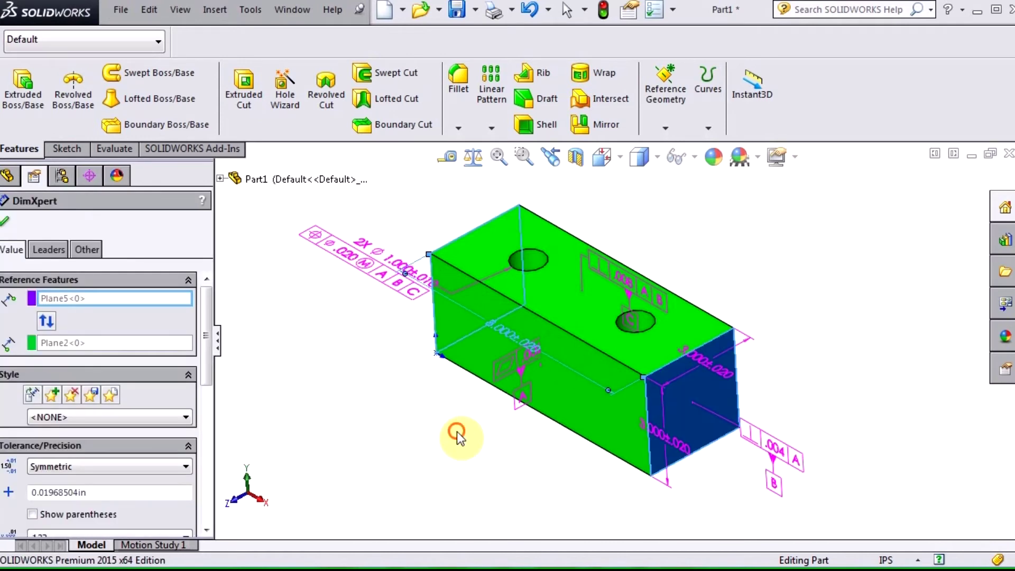
left_click(457, 431)
middle_click_drag(521, 426, 565, 393)
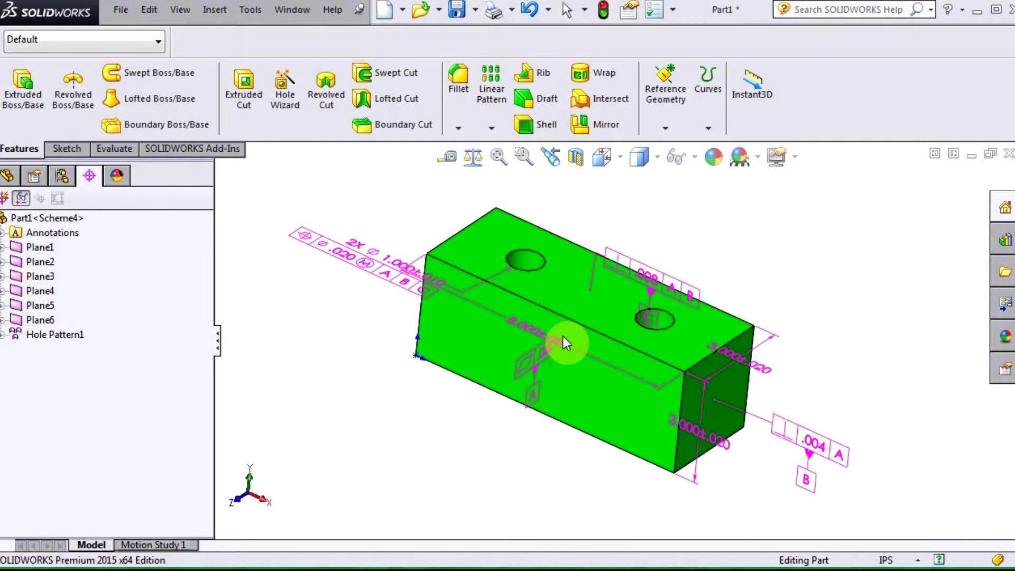
Step: Review the DimXpert document properties for block tolerance, size dimensions, chain dimensions and display options, and close the options
left_click(676, 13)
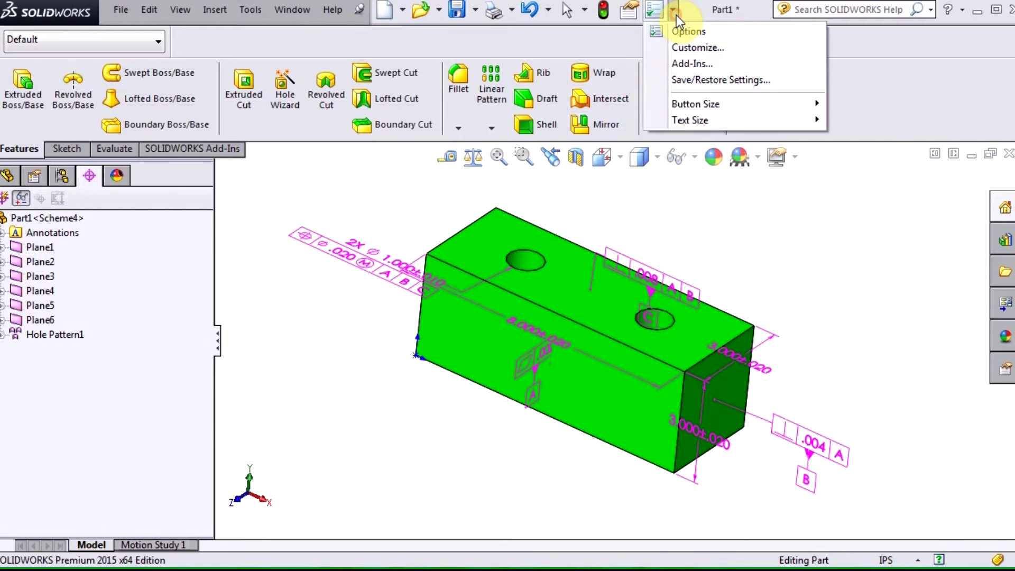
left_click(671, 31)
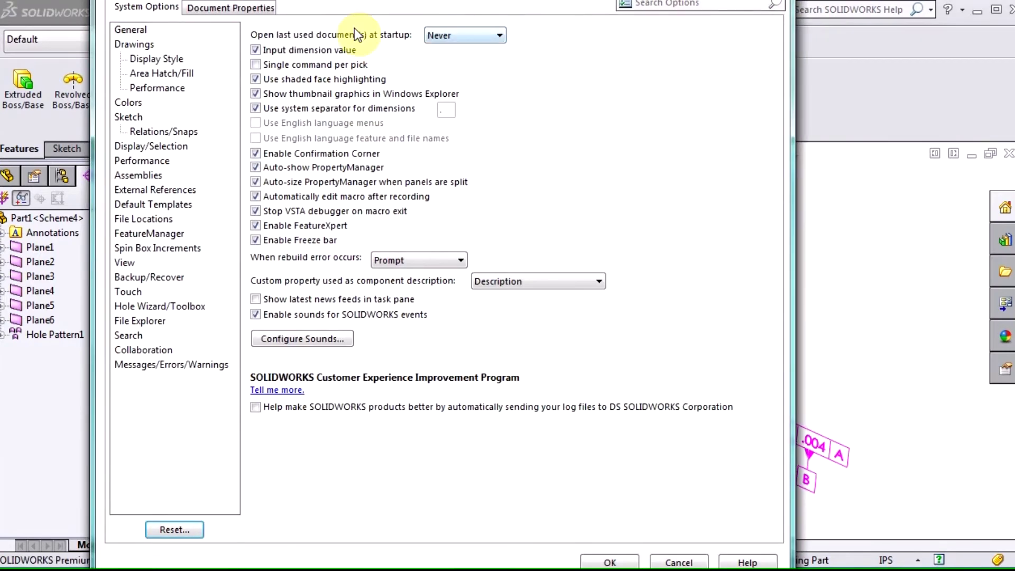
left_click(232, 8)
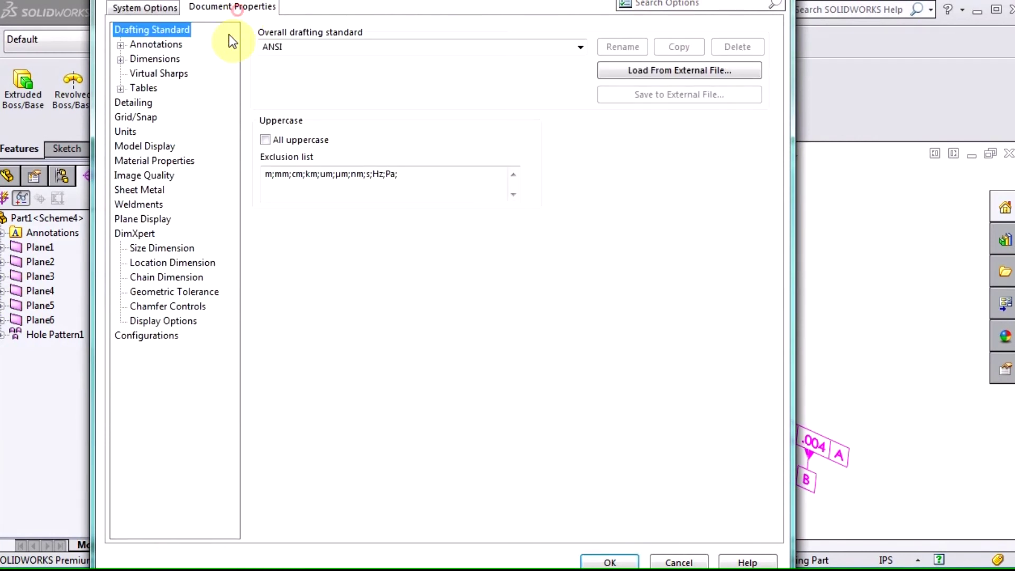
left_click(138, 234)
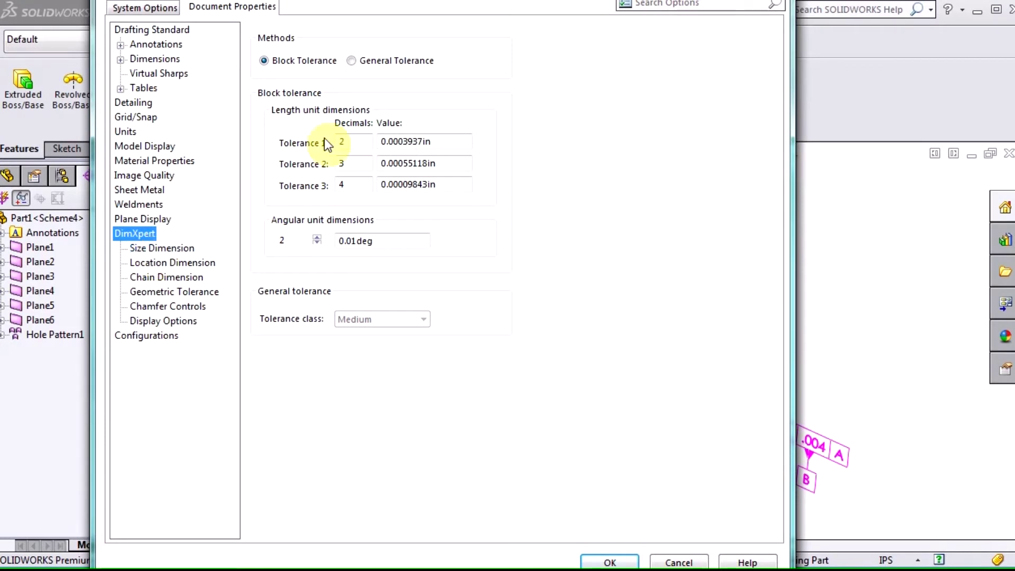
left_click(170, 248)
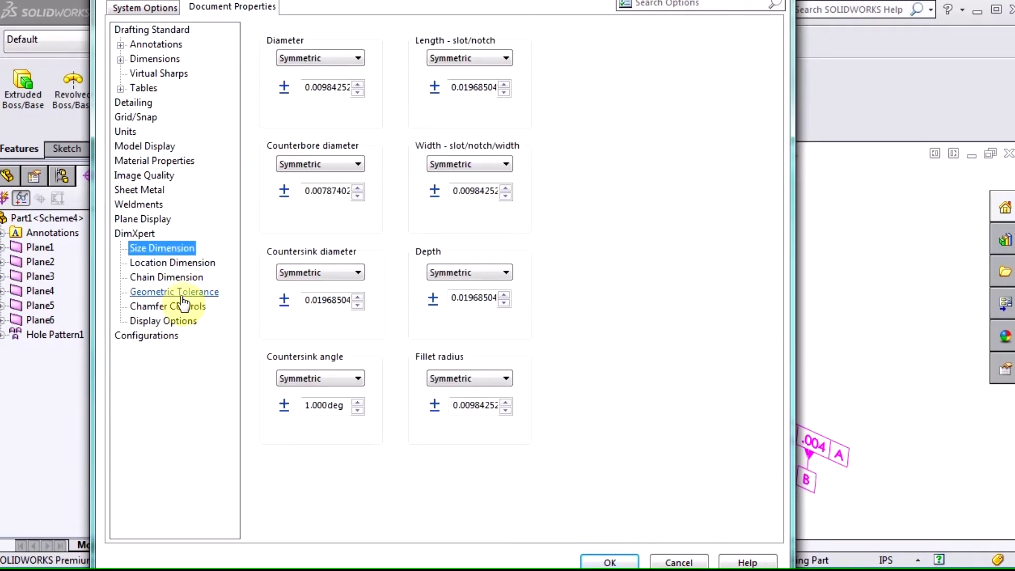
left_click(187, 280)
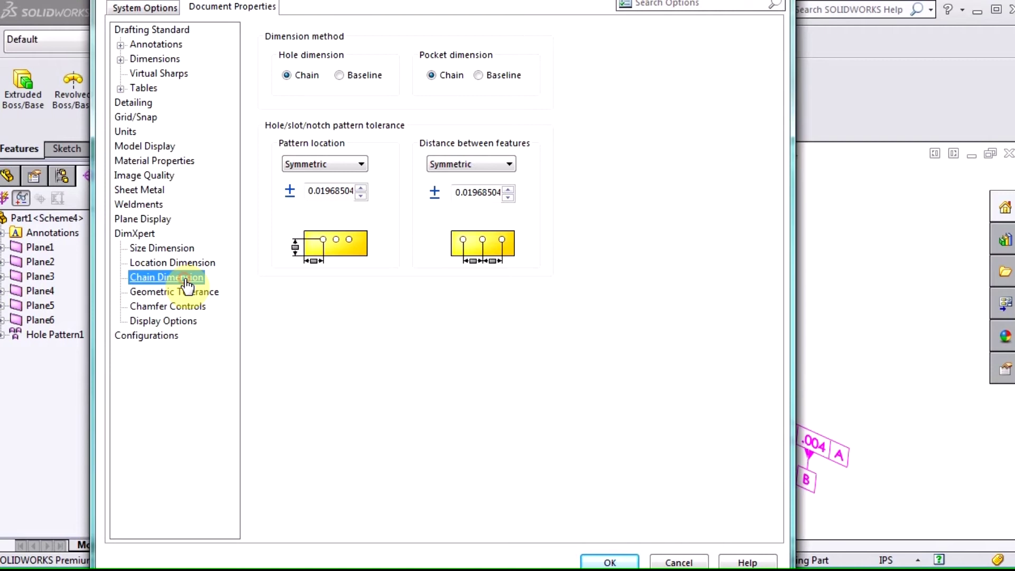
left_click(175, 321)
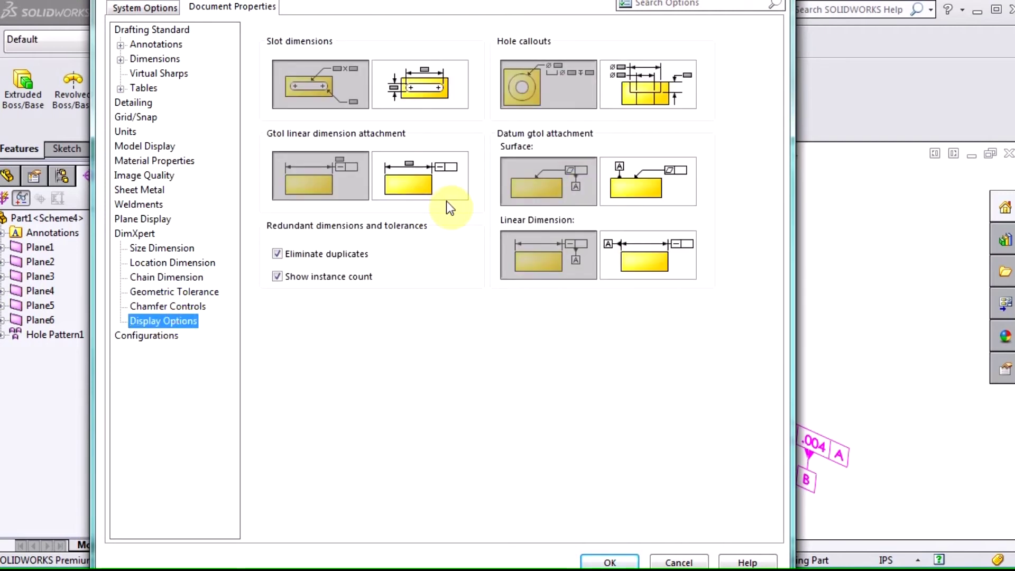
left_click(610, 561)
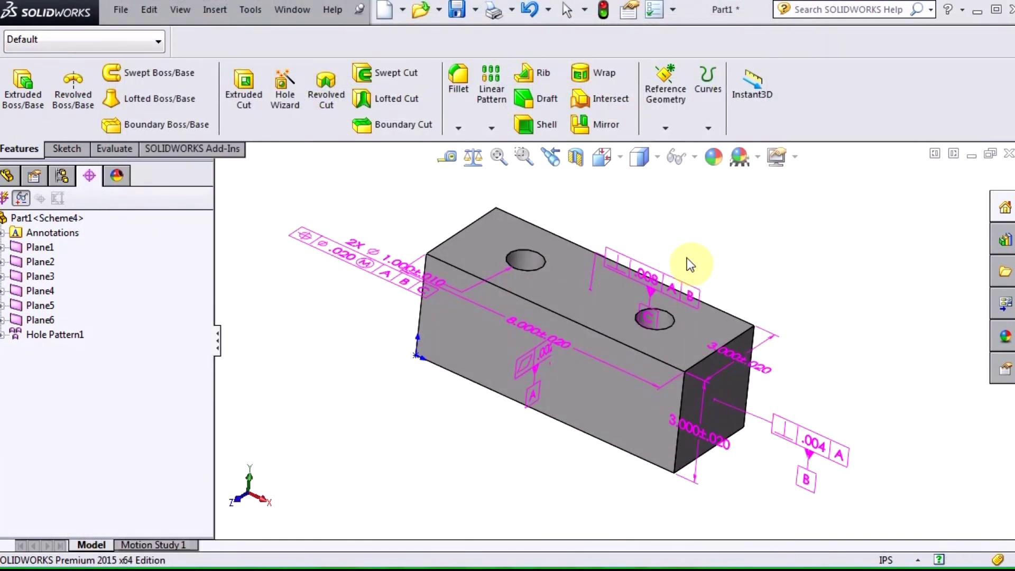
Step: Move the 2X hole diameter callout with its position tolerance farther above the block, clear of the model
mouse_move(721, 236)
middle_mouse_down()
mouse_move(730, 217)
mouse_move(716, 235)
mouse_move(727, 252)
middle_mouse_up()
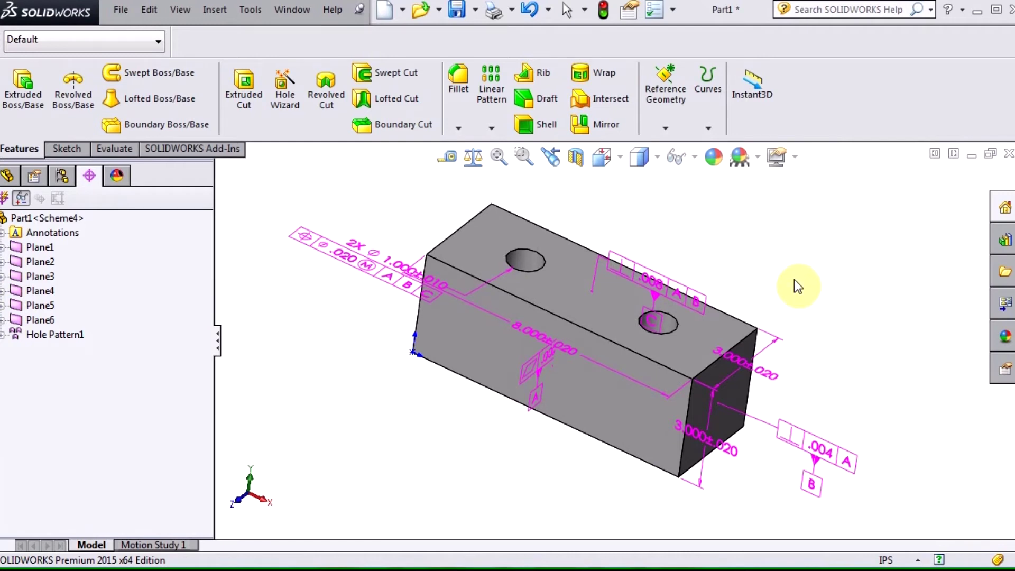
mouse_move(352, 248)
left_mouse_down()
mouse_move(343, 207)
mouse_move(360, 192)
mouse_move(331, 187)
left_mouse_up()
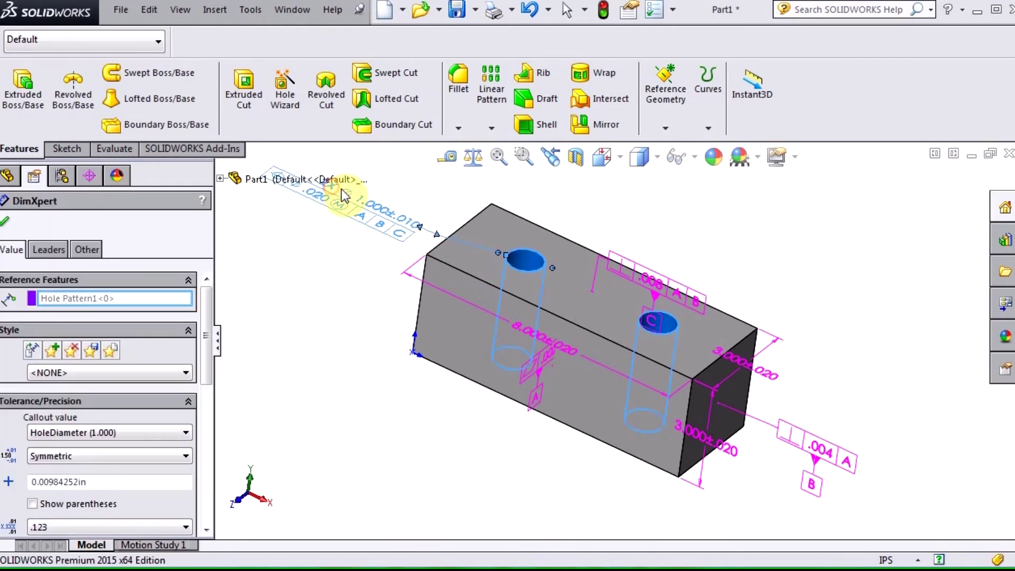
left_click(309, 299)
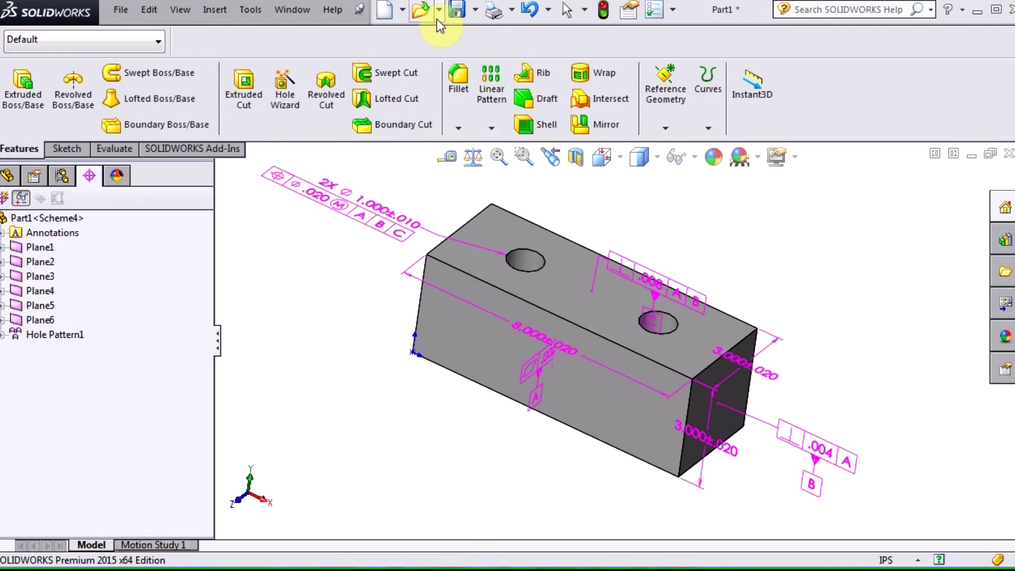
Step: Make a new drawing from the part using the A-Scale1to2 template
left_click(403, 10)
left_click(404, 45)
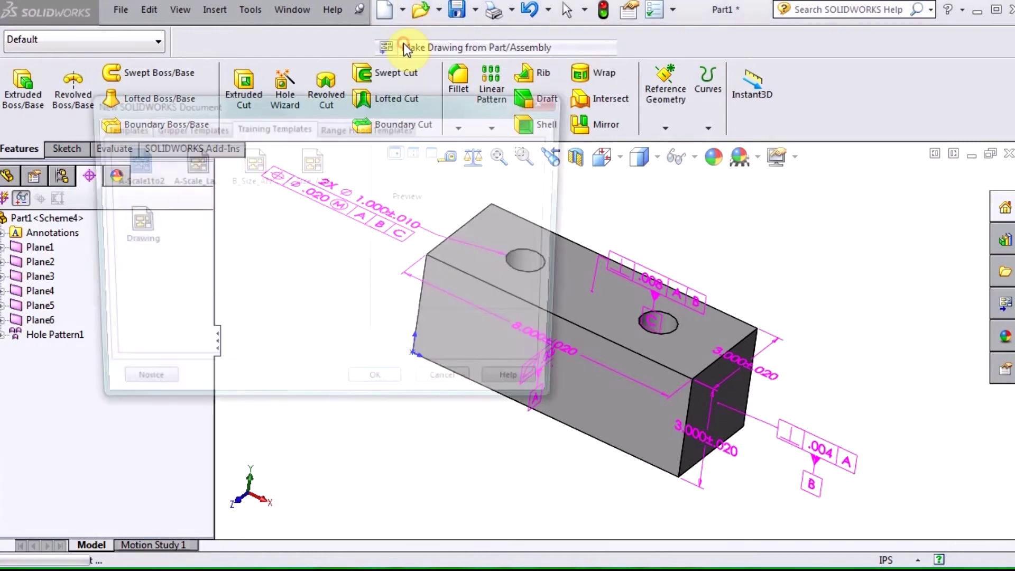
left_click(384, 390)
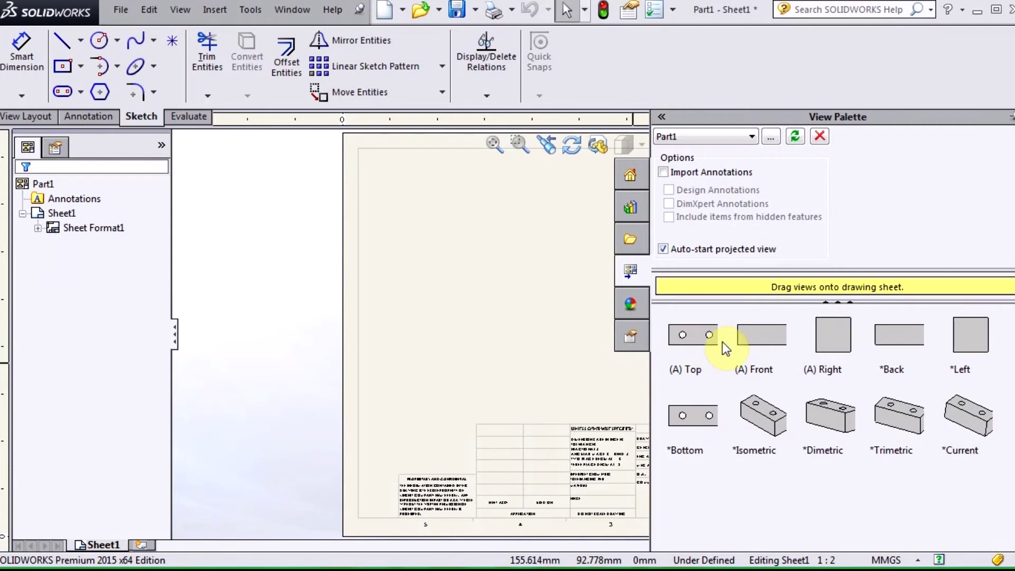
Step: Place the block's Top view on the sheet with DimXpert annotations imported, without adding any projected views
left_click(702, 339)
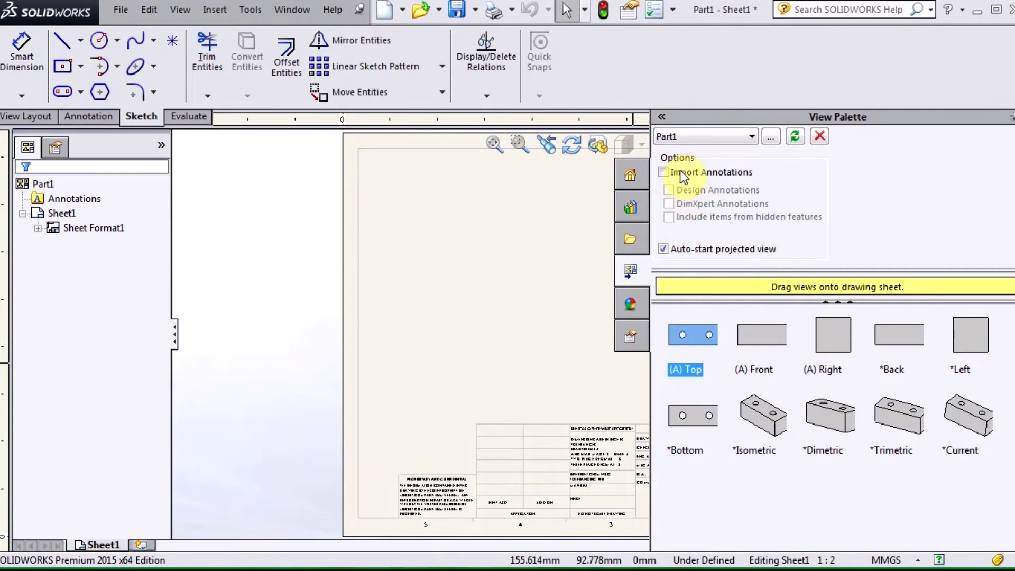
left_click(695, 172)
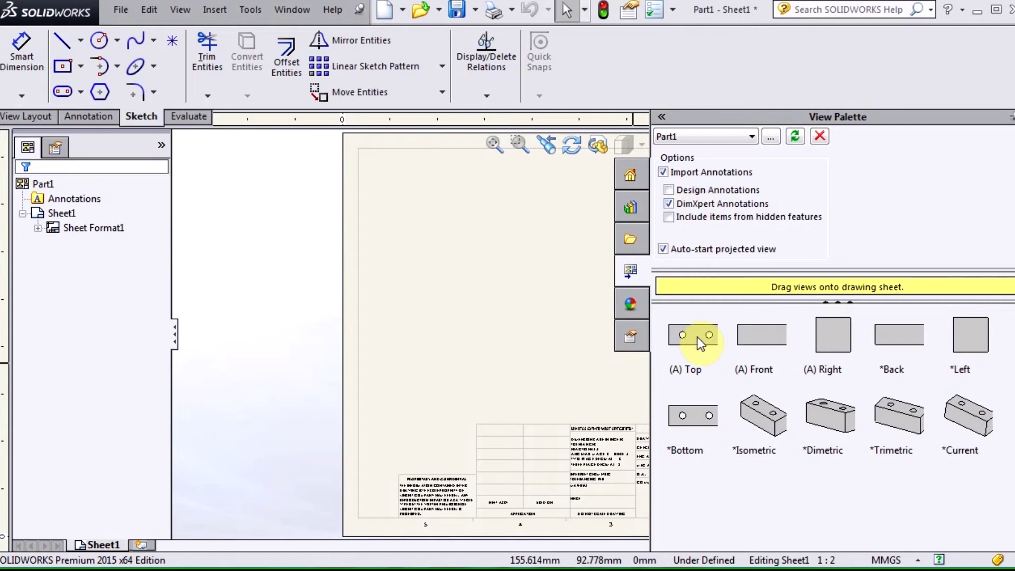
left_click_drag(697, 337, 499, 318)
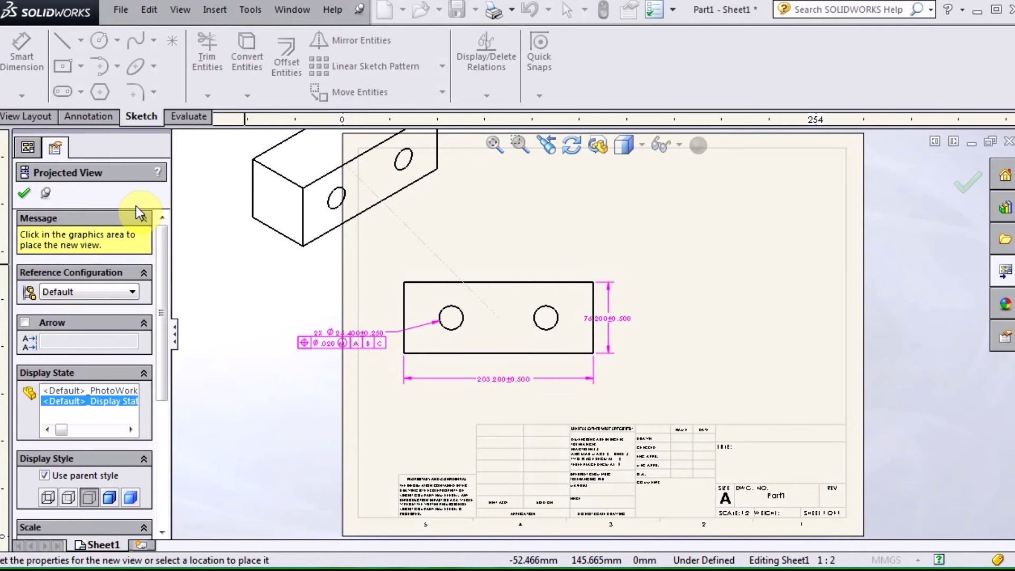
key("Escape")
scroll(480, 347, "down", 2)
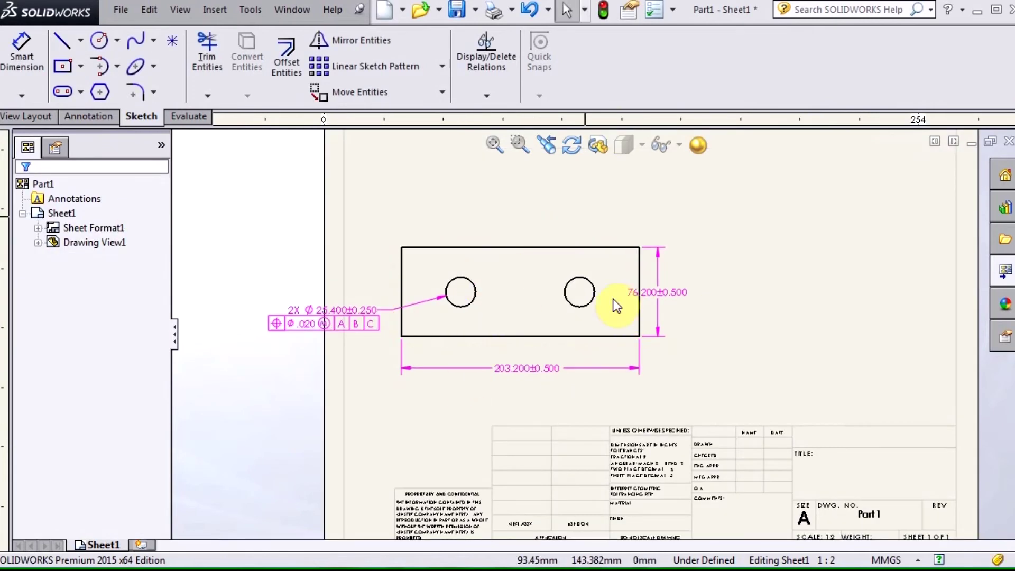
Step: Add the Front view with annotation import off, finish view placement, and move the view above the Top view
left_click(1004, 270)
left_click(676, 168)
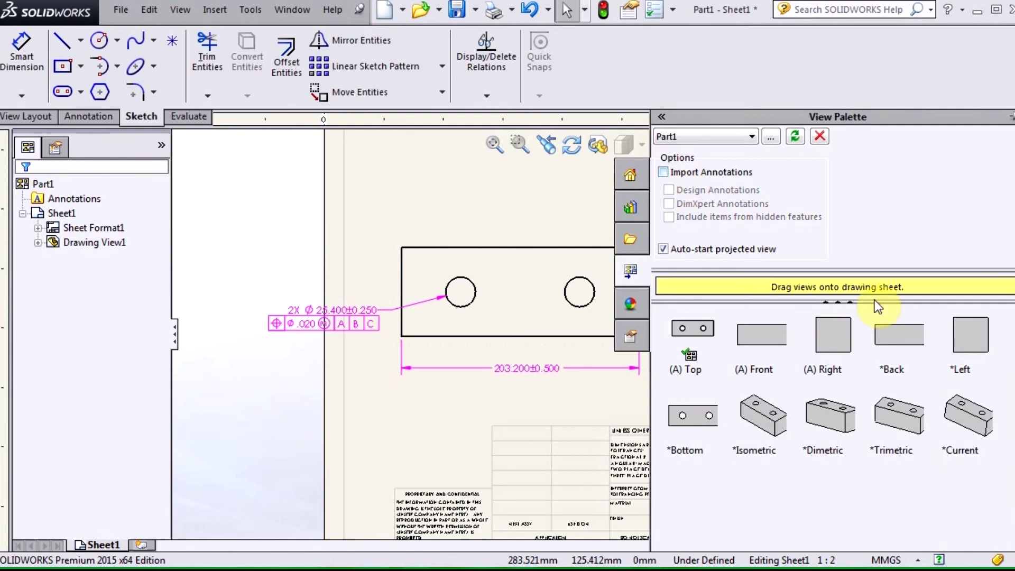
left_click_drag(784, 342, 477, 453)
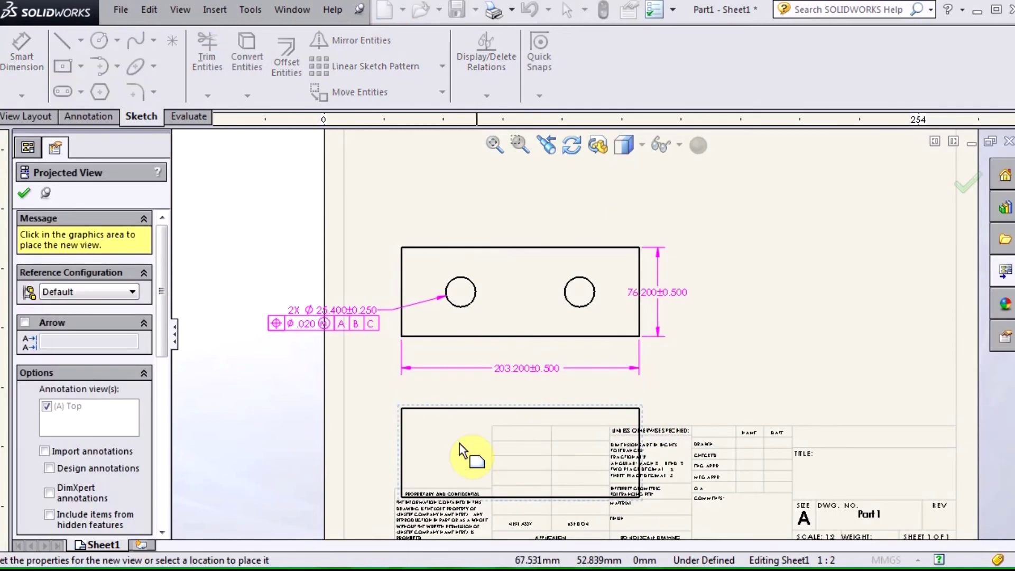
key("f")
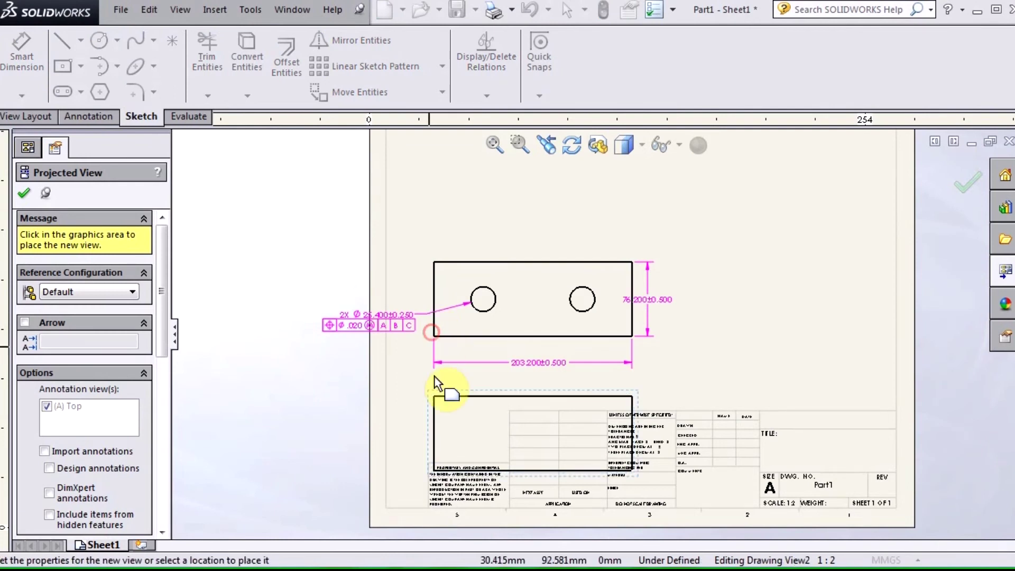
left_click(261, 433)
left_click(30, 186)
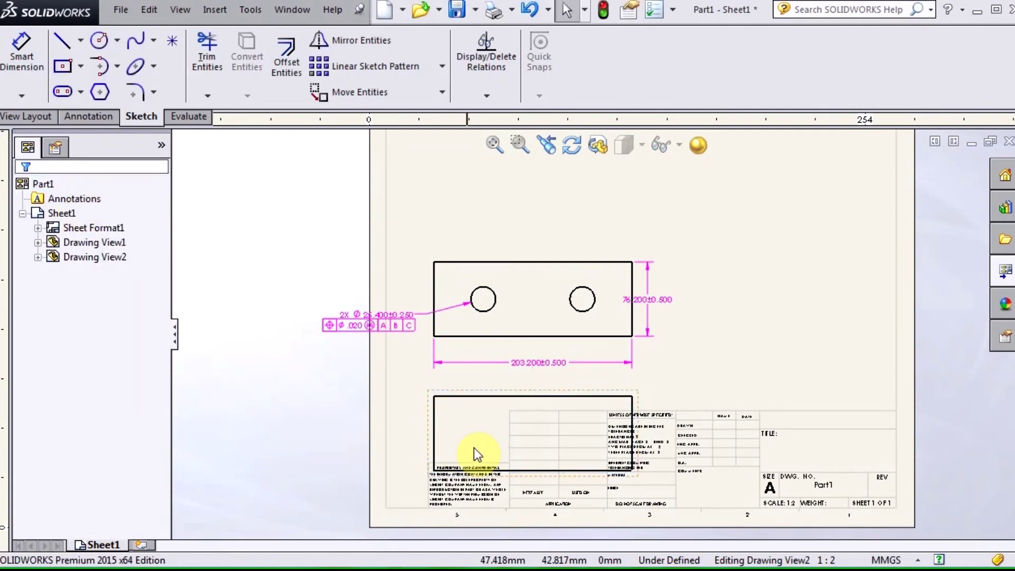
mouse_move(427, 413)
left_mouse_down()
mouse_move(414, 166)
mouse_move(418, 174)
left_mouse_up()
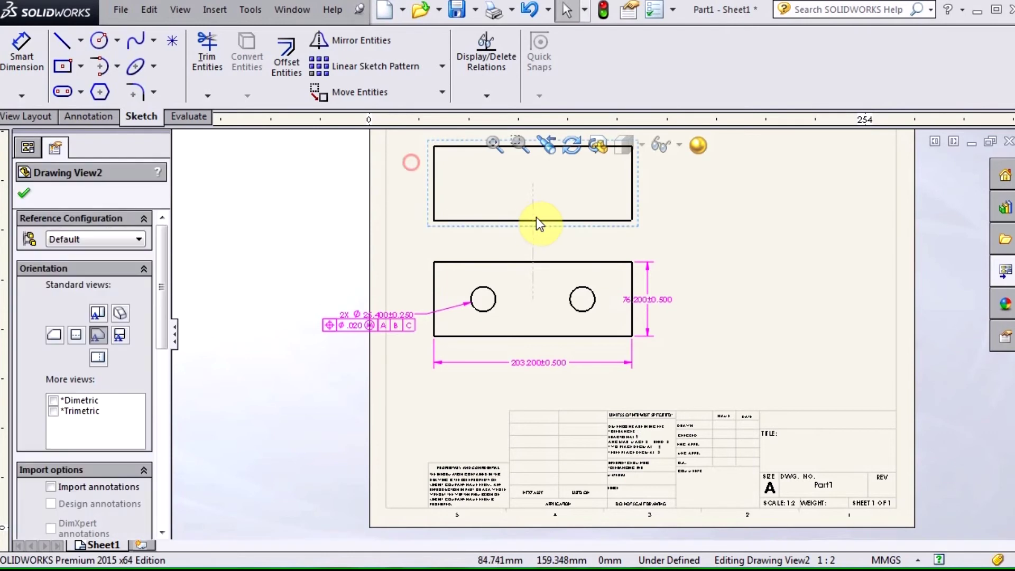
Step: Import the DimXpert annotations into the Front view and accept the view properties
mouse_move(174, 290)
left_mouse_down()
mouse_move(210, 288)
mouse_move(202, 320)
mouse_move(112, 333)
left_mouse_up()
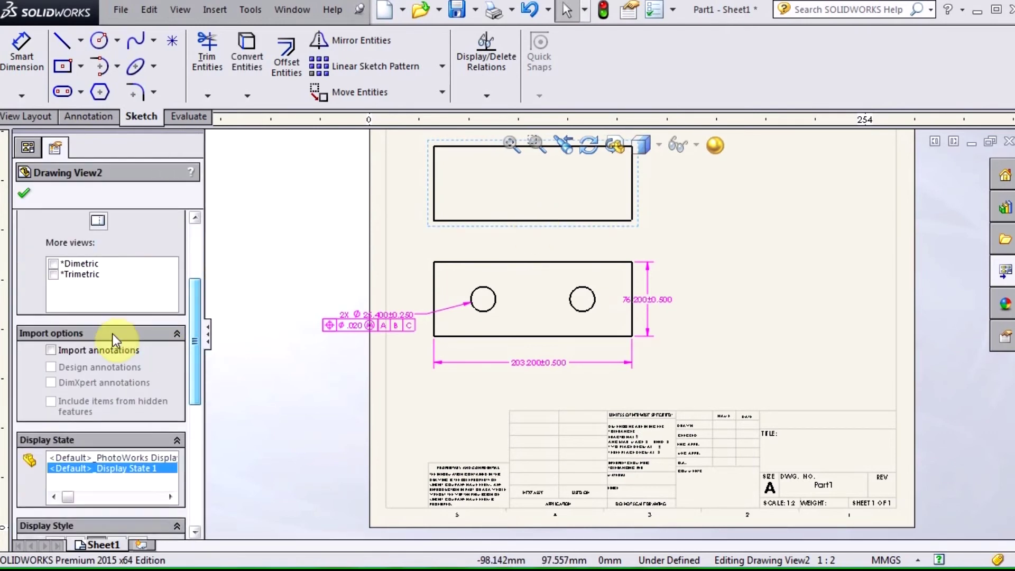
left_click(91, 349)
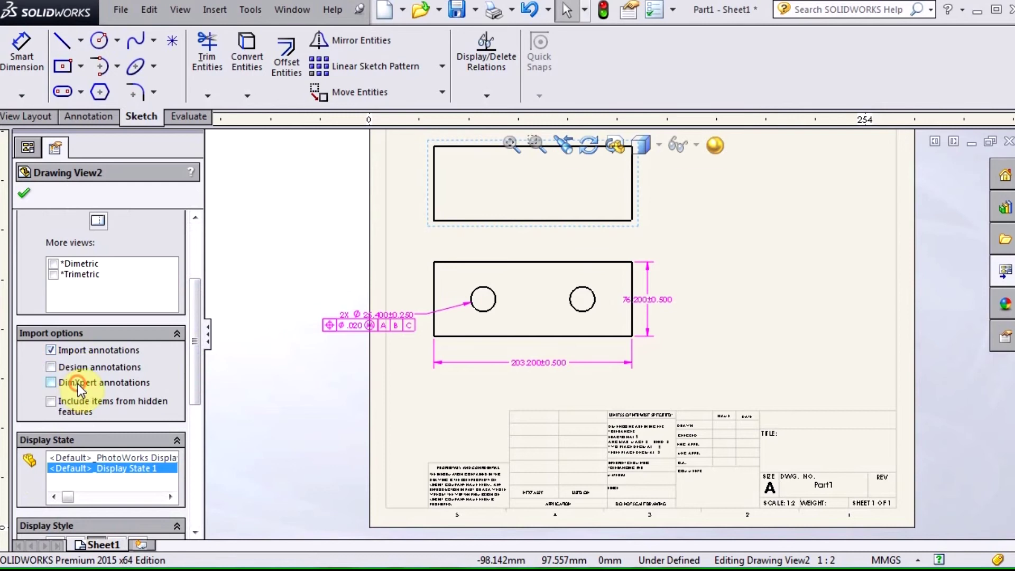
left_click(51, 383)
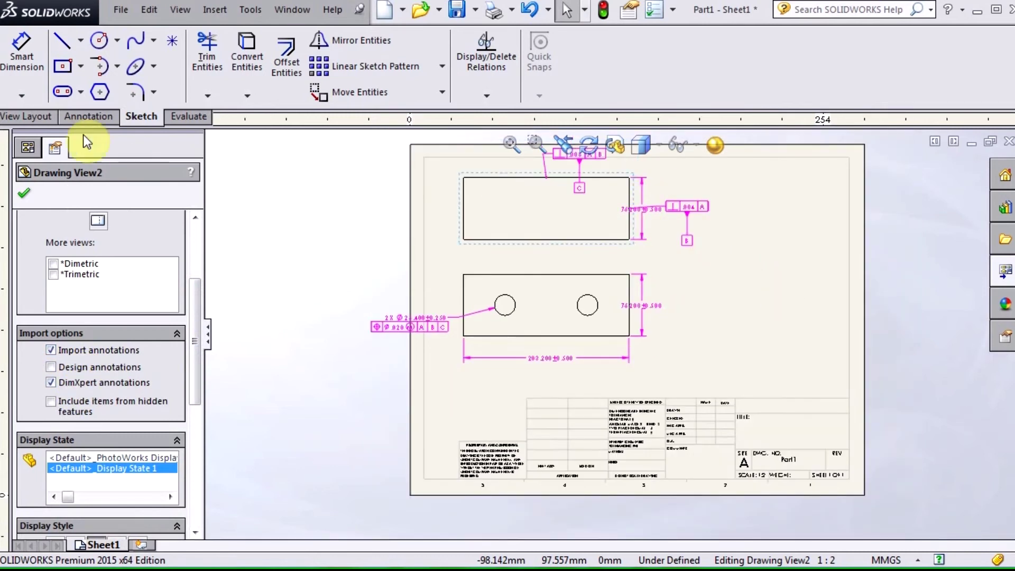
left_click(24, 194)
Step: Leave the drawing without adding another view and switch to the open Upper Knife Block part
left_click(1005, 272)
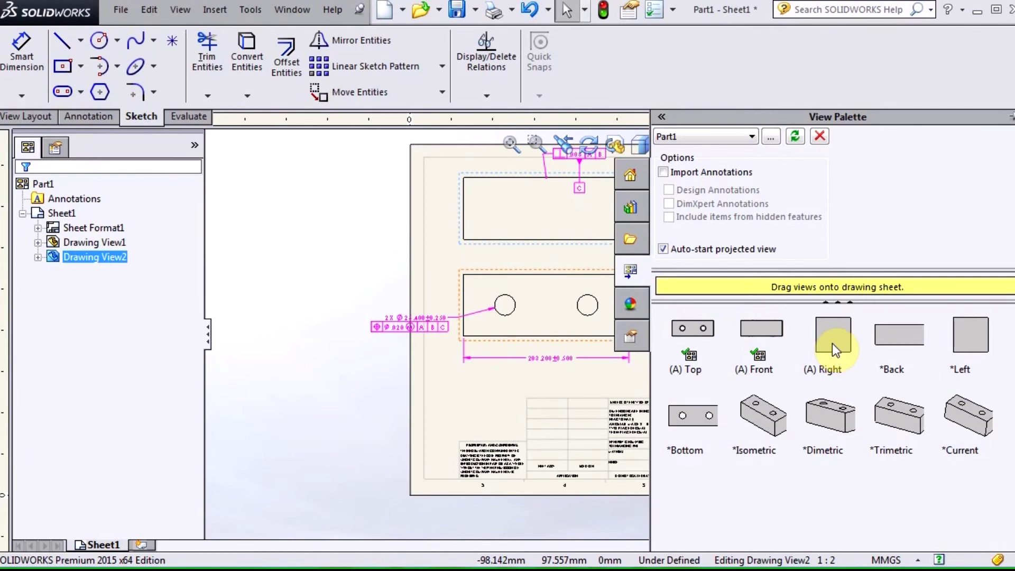
left_click(351, 269)
key("ctrl+Tab")
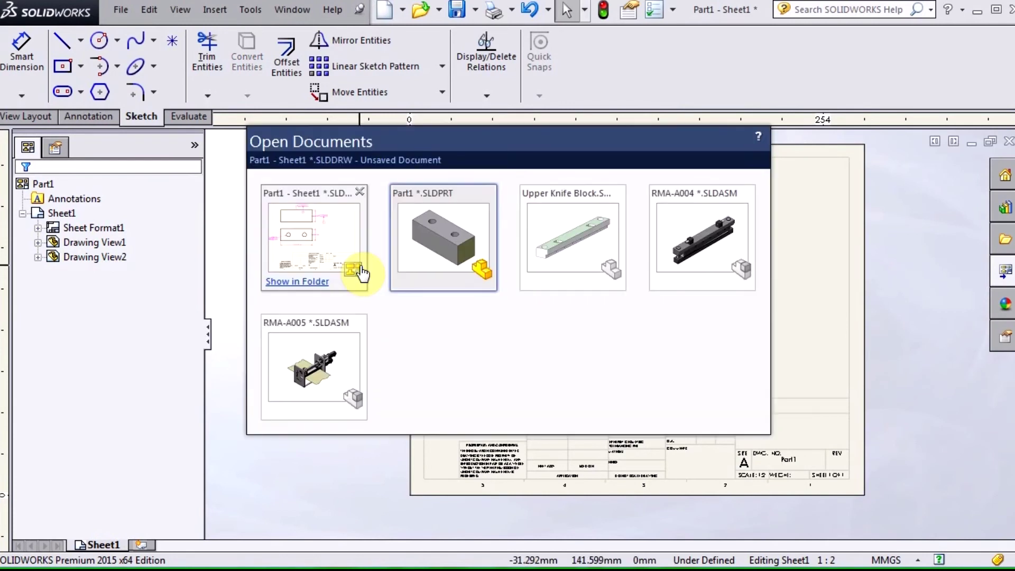
key("ctrl+Tab")
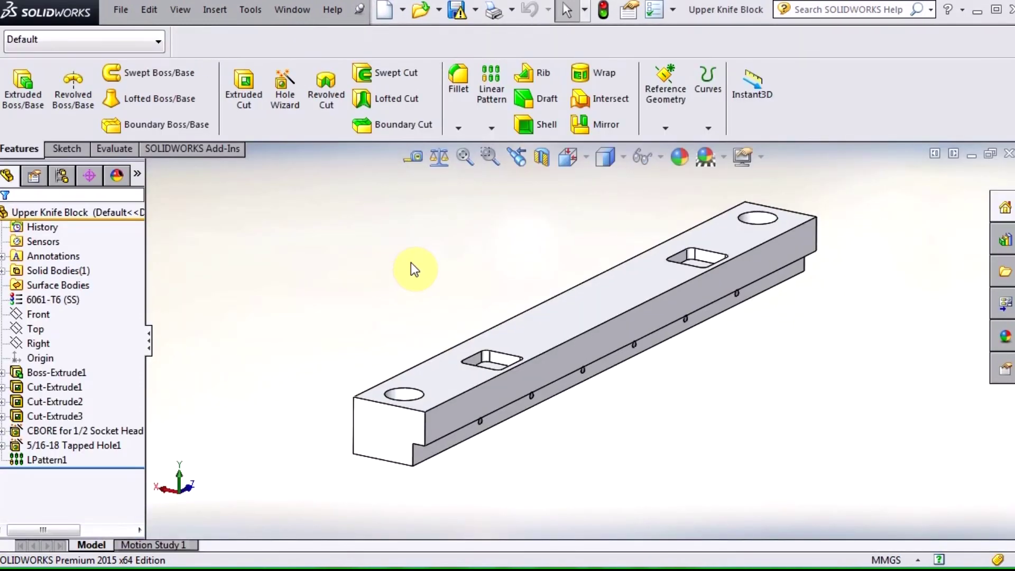
Step: Generate a geometric Auto Dimension Scheme with the lower front face as primary datum, top face as secondary and end face as tertiary
left_click(94, 178)
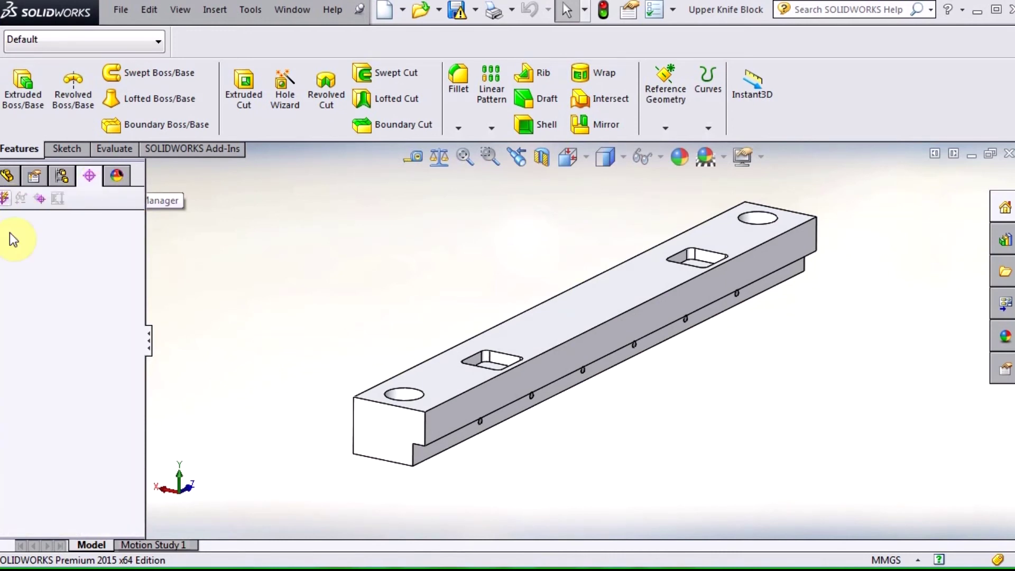
left_click(4, 200)
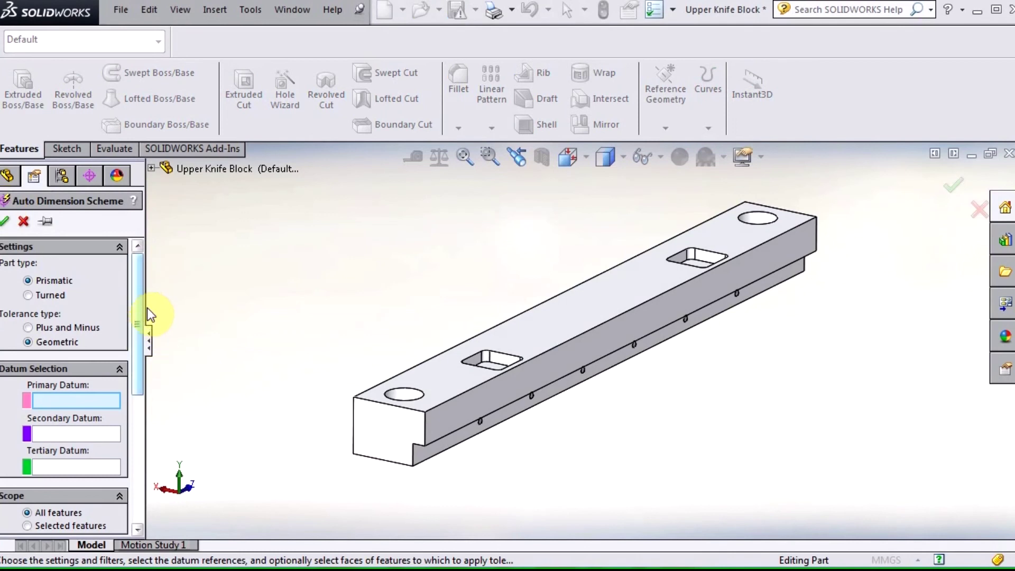
left_click_drag(147, 308, 182, 310)
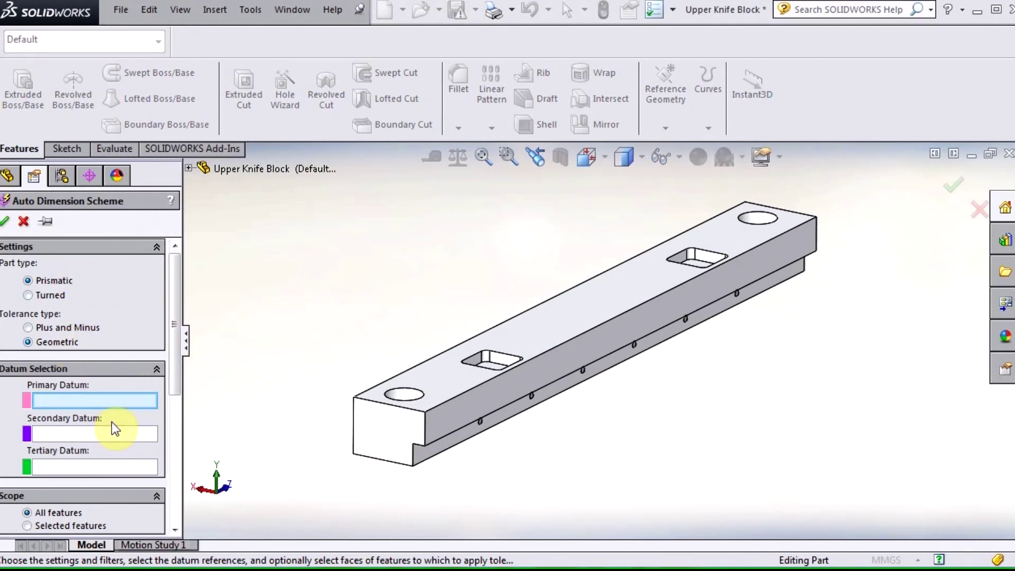
left_click(454, 441)
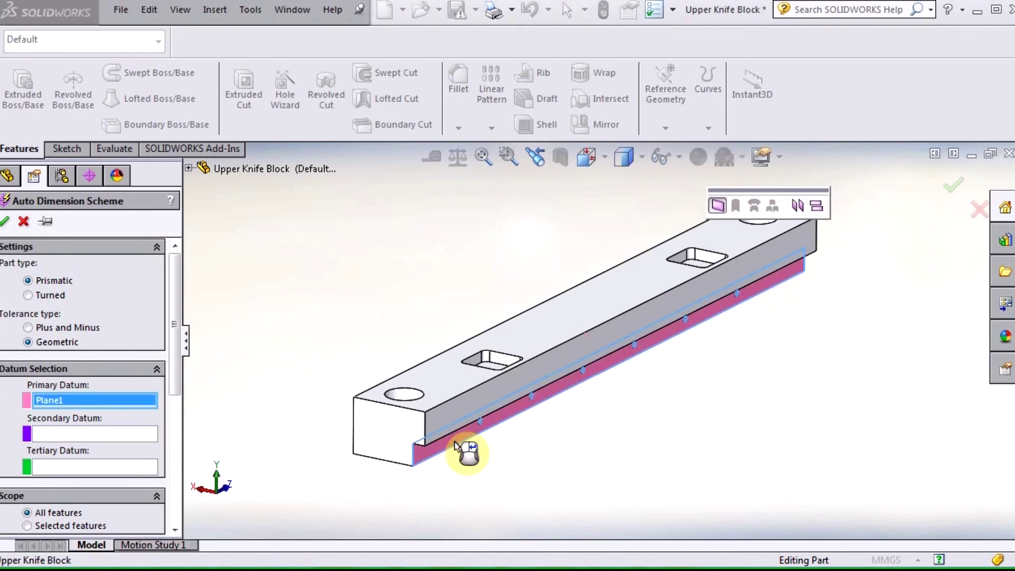
left_click(133, 434)
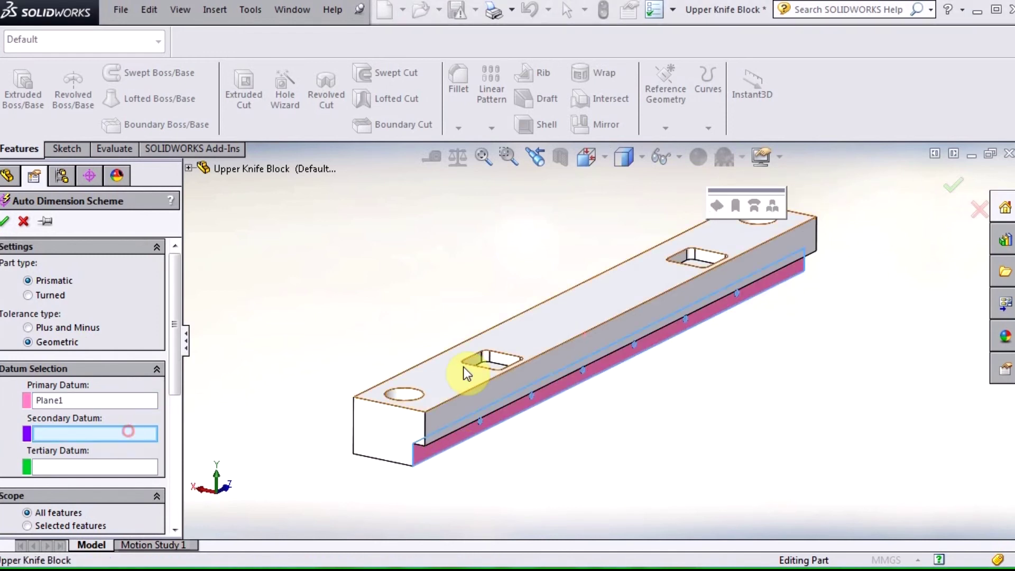
left_click(446, 372)
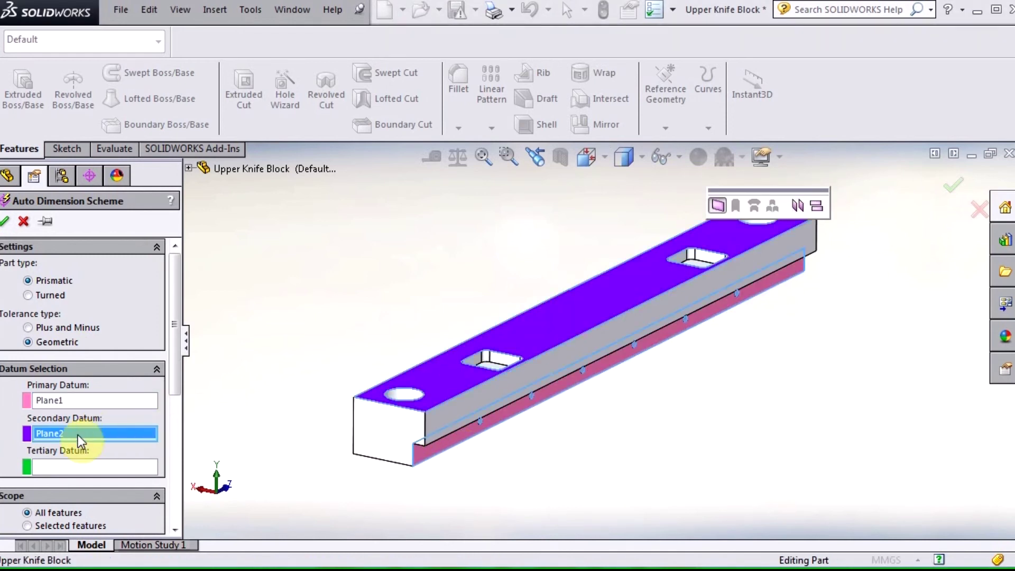
left_click(109, 469)
left_click(373, 451)
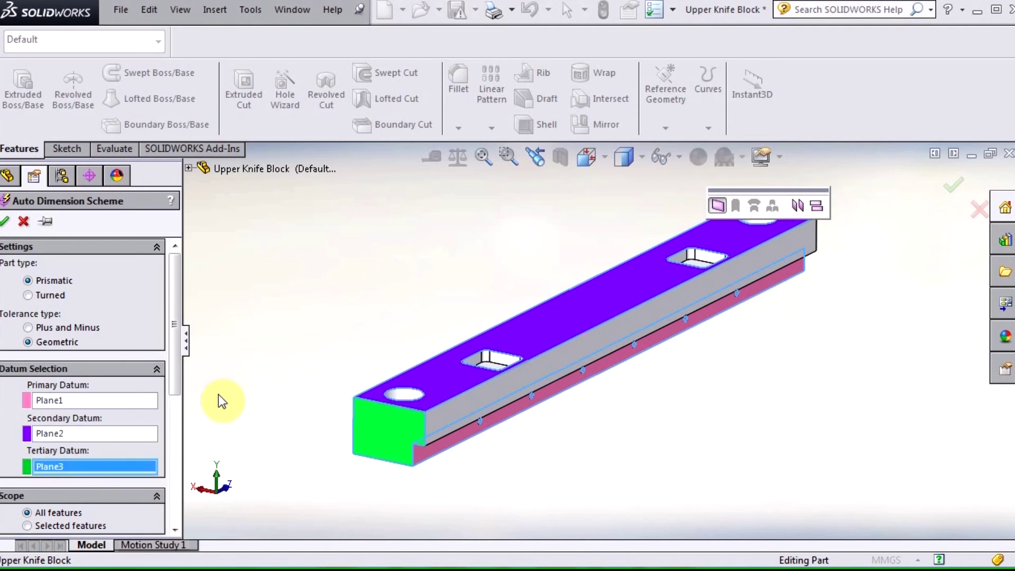
left_click(5, 222)
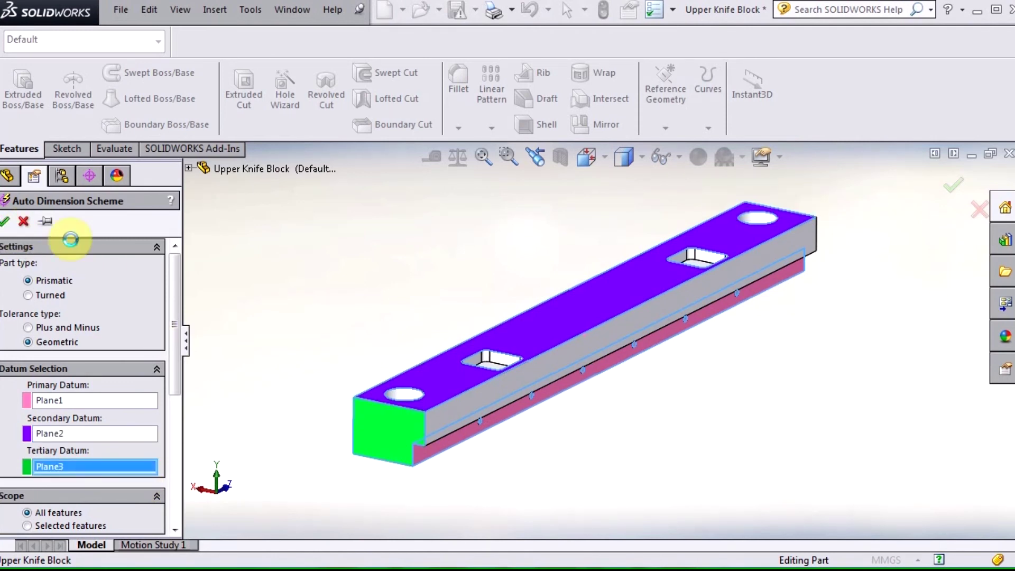
Step: Move the 2X 42 mm hole callout with its position tolerance farther away from the near end of the knife block
middle_click_drag(578, 324, 577, 341)
scroll(508, 360, "up", 2)
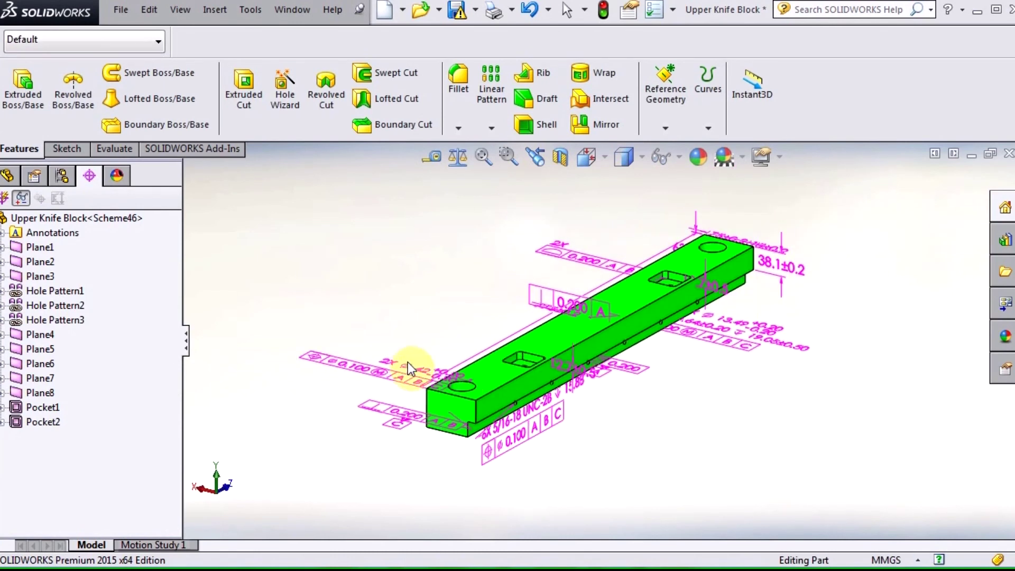
left_click_drag(408, 363, 363, 333)
left_click(440, 332)
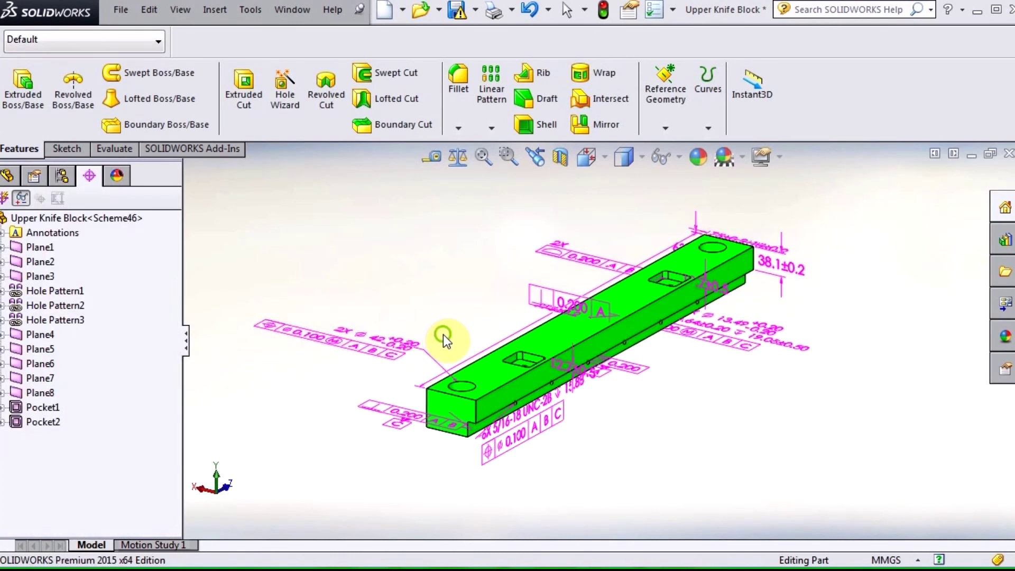
middle_click_drag(444, 334, 443, 386)
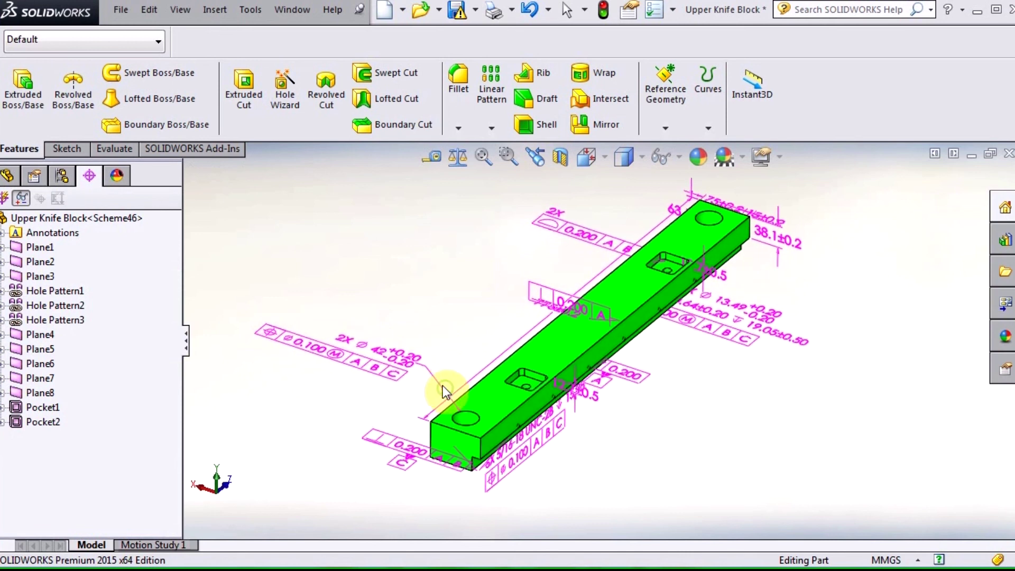
Step: Set the 2X 42 mm hole diameter's tolerance to Fit with tolerance, with a P7 hole fit, and deselect the callout
left_click(368, 351)
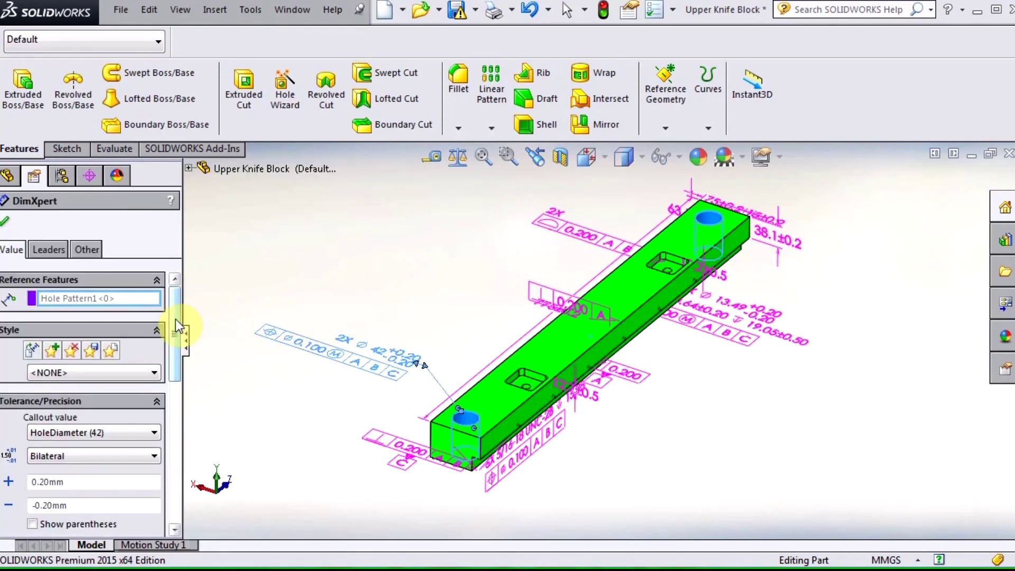
left_click_drag(176, 319, 175, 353)
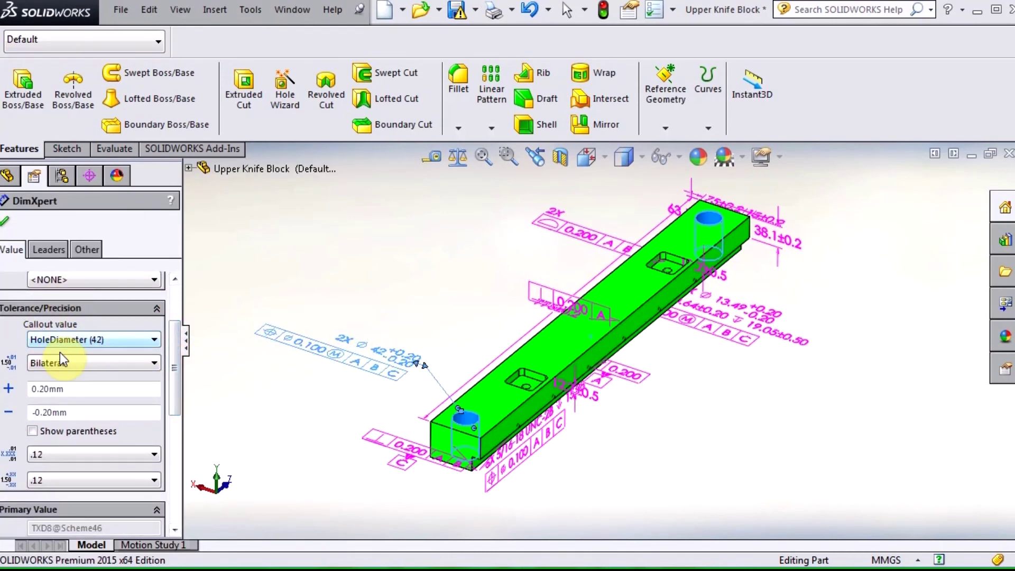
left_click(67, 364)
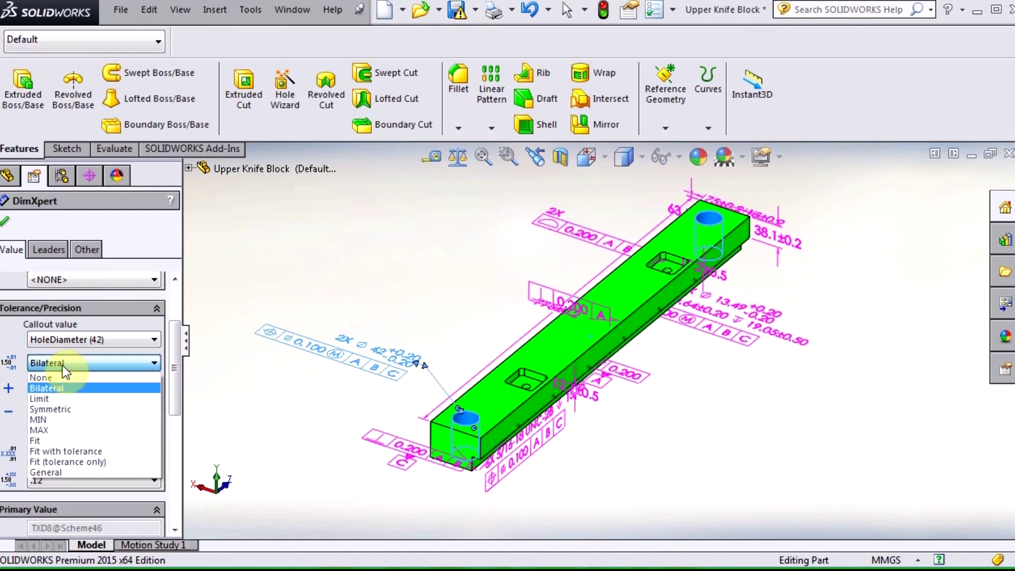
left_click(90, 452)
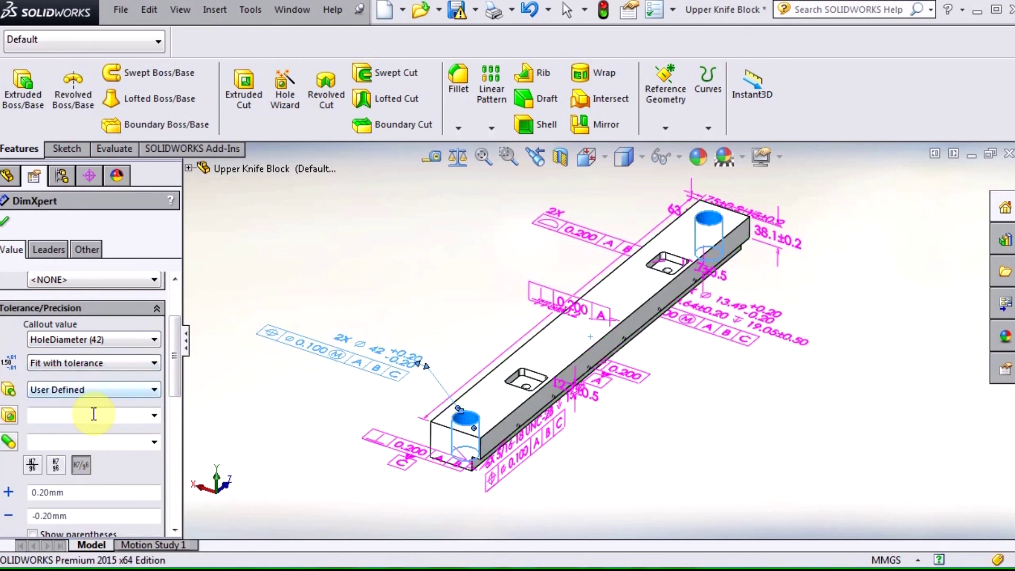
left_click(155, 416)
left_click_drag(154, 446, 152, 503)
left_click(67, 451)
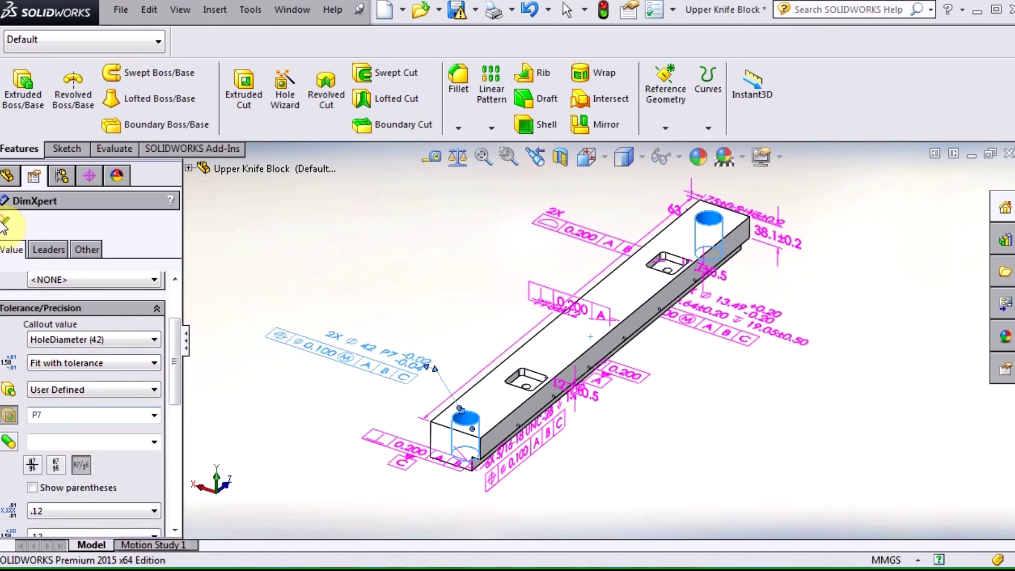
left_click(6, 221)
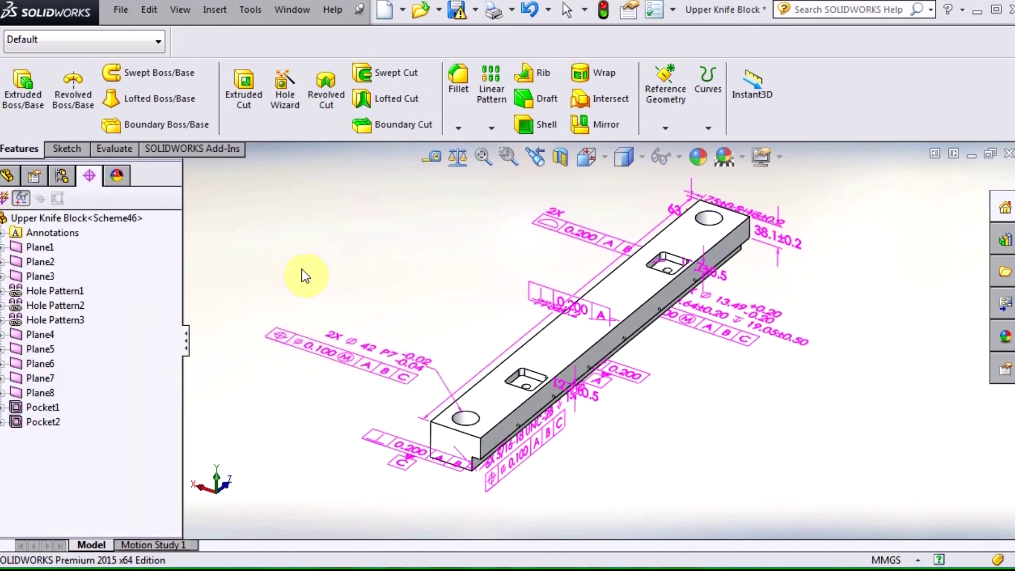
left_click(414, 332)
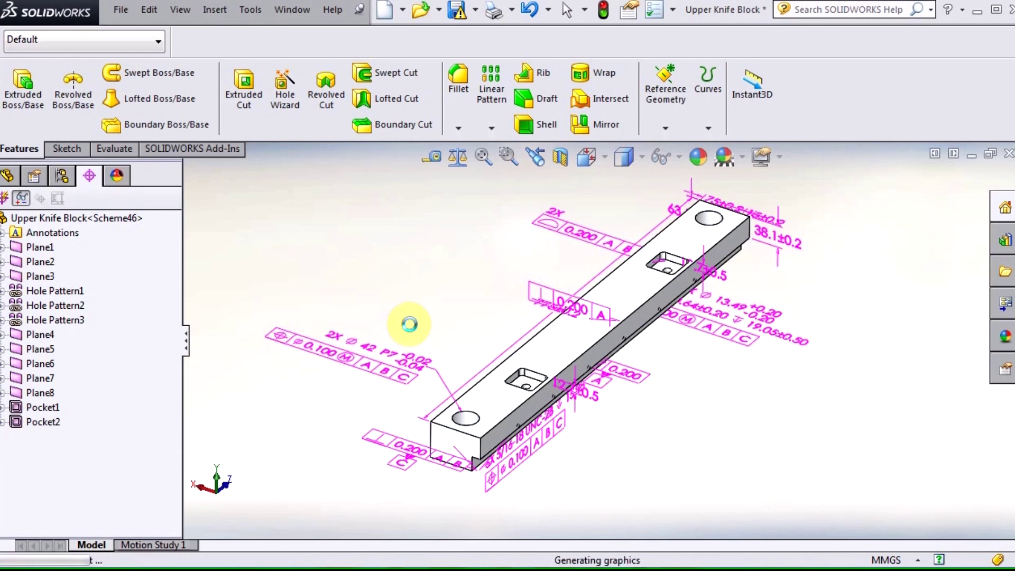